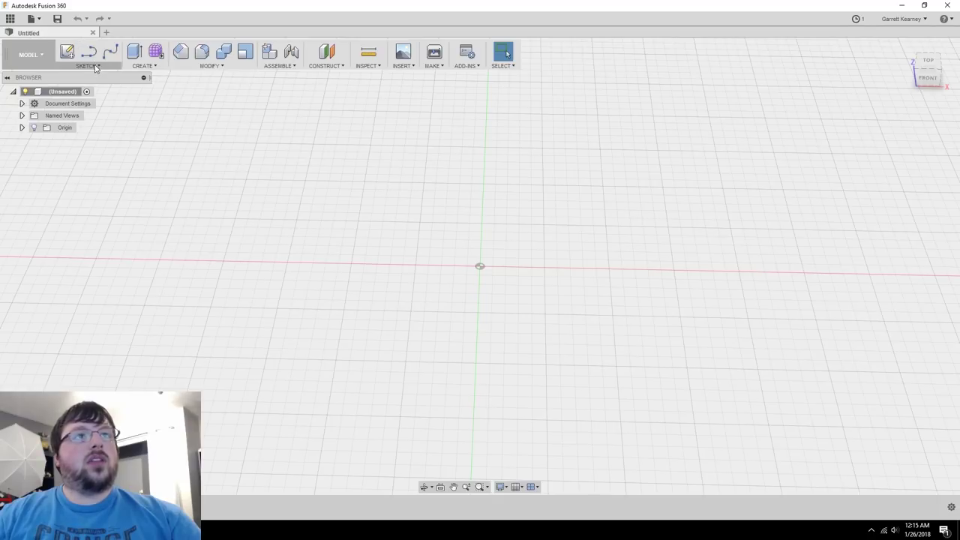
# - Start a new sketch on the horizontal XY origin plane
pyautogui.click(90, 65)
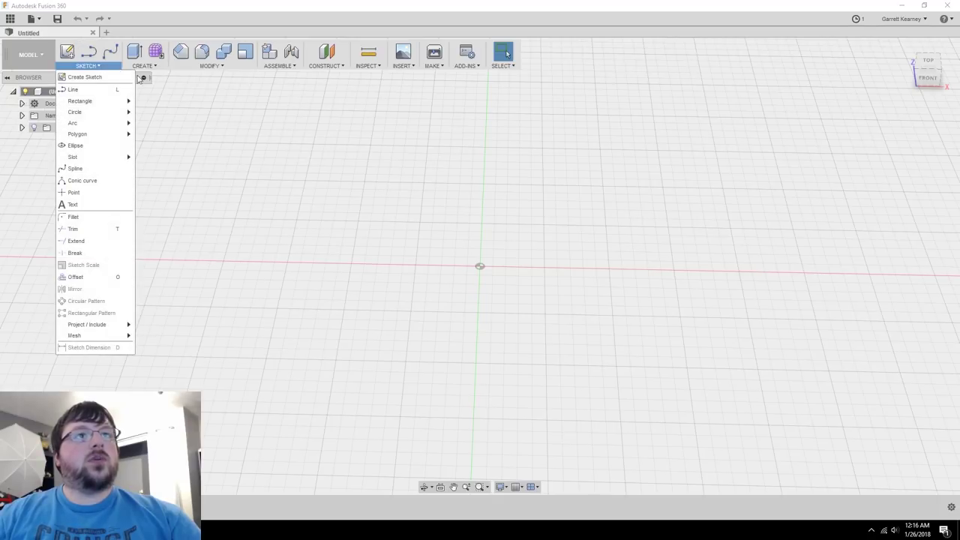
pyautogui.click(94, 78)
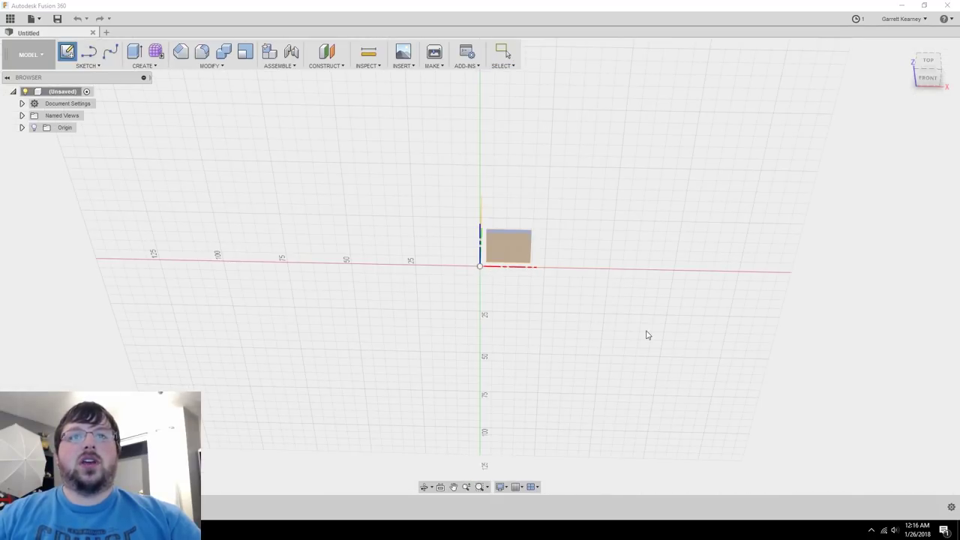
pyautogui.keyDown('shift'); pyautogui.moveTo(648, 335); pyautogui.dragTo(552, 321, button='middle'); pyautogui.keyUp('shift')
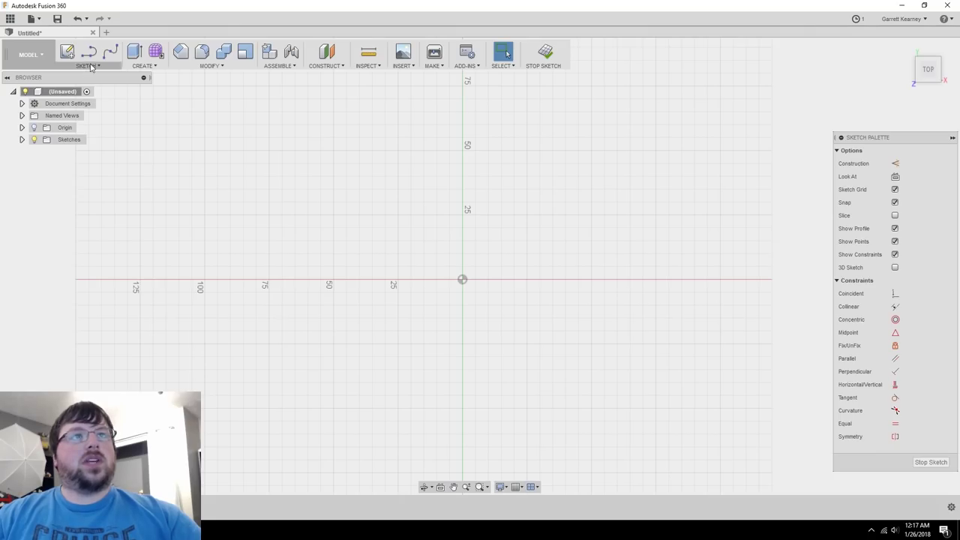
pyautogui.click(91, 66)
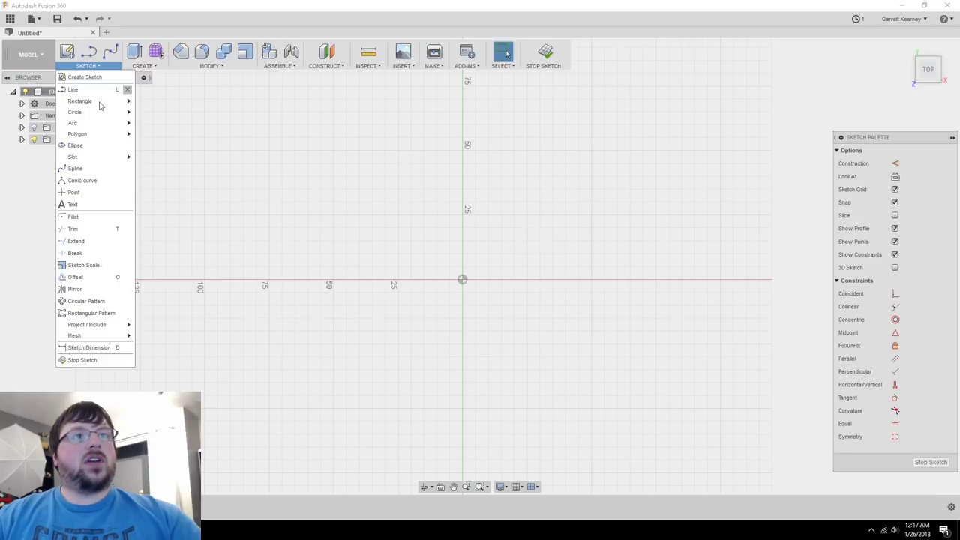
pyautogui.moveTo(102, 139)
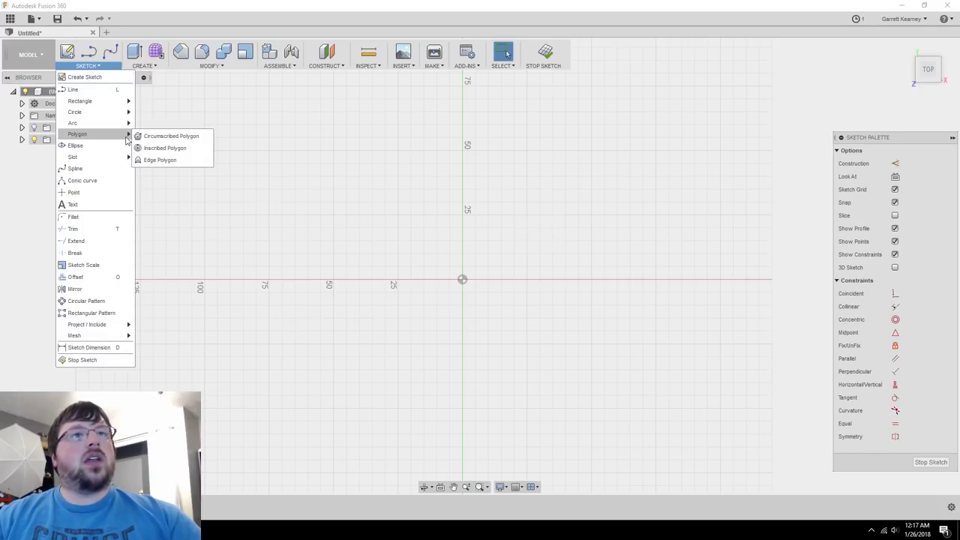
# - Draw a six-sided circumscribed hexagon centred on the origin
pyautogui.click(171, 137)
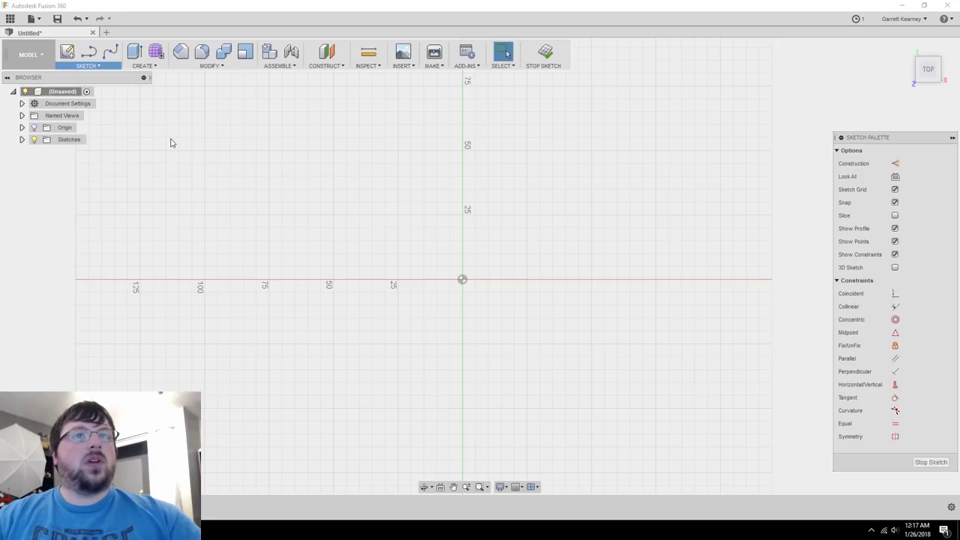
pyautogui.click(463, 280)
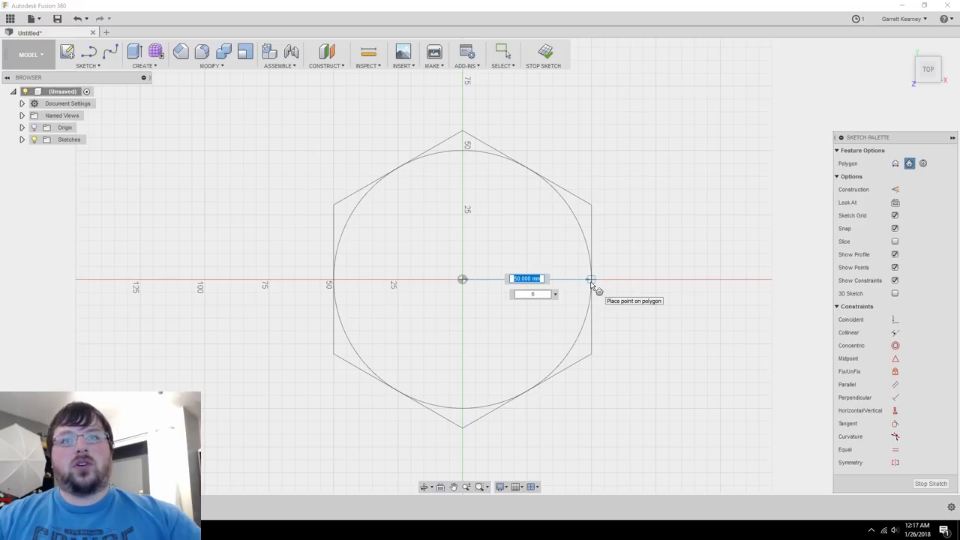
pyautogui.click(592, 280)
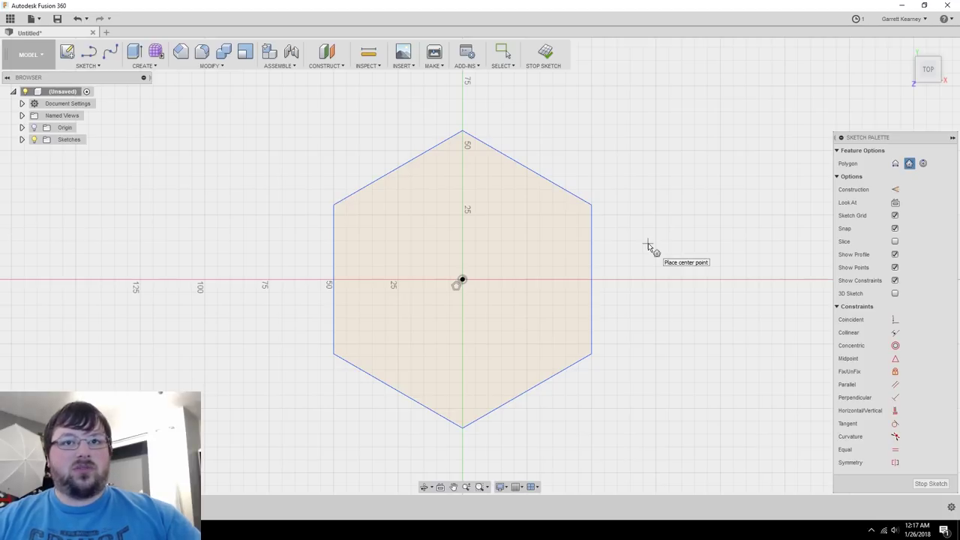
pyautogui.press('Escape')
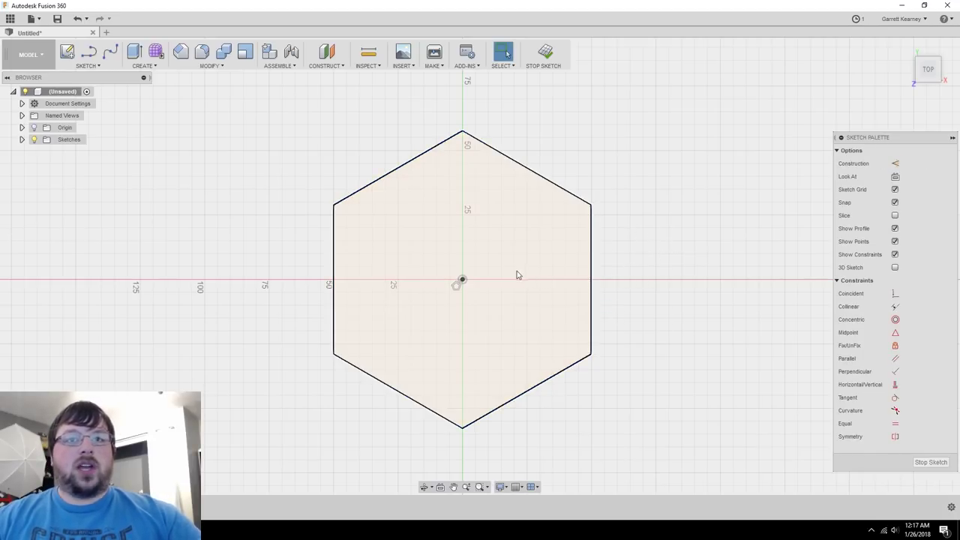
# - Draw a 40 mm diameter circle at the hexagon's centre
pyautogui.press('c')
pyautogui.click(462, 280)
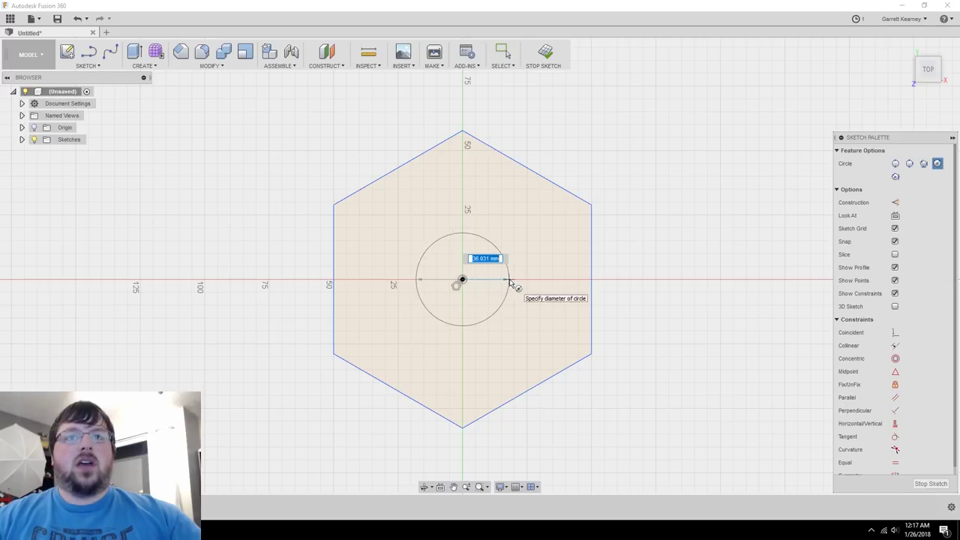
pyautogui.click(513, 281)
# - Finish the sketch and extrude the hexagon and circle profiles 60 mm into a solid prism
pyautogui.scroll(-2, 502, 275)
pyautogui.press('Escape')
pyautogui.click(931, 462)
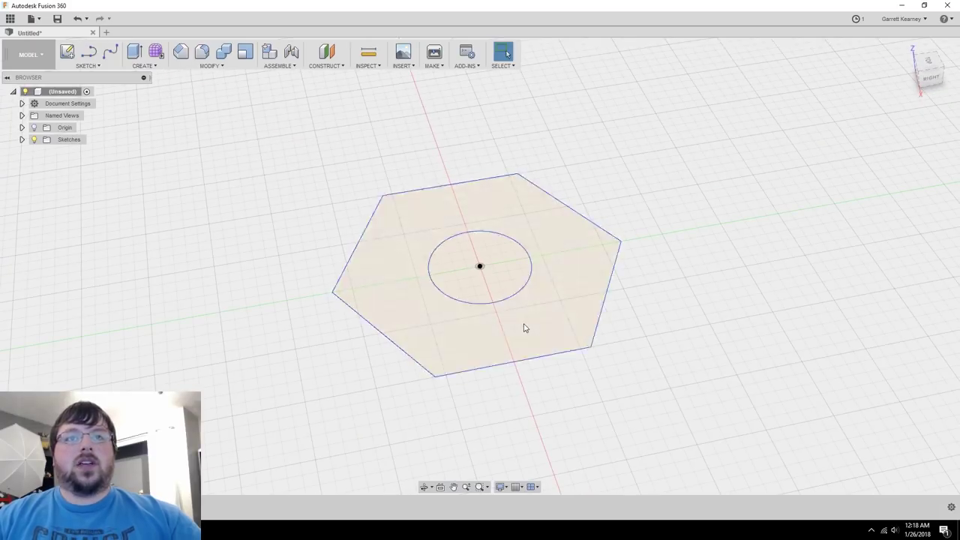
pyautogui.click(573, 300)
pyautogui.click(516, 281)
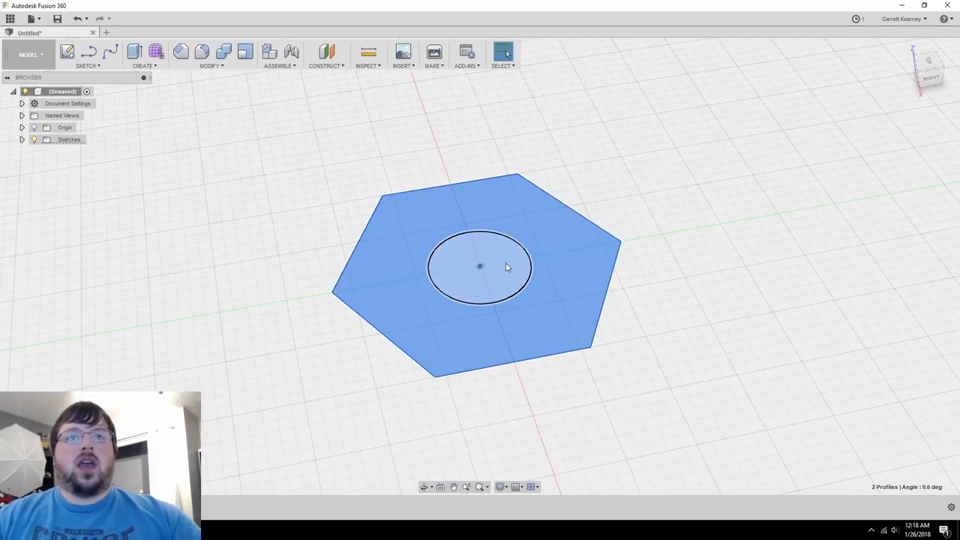
pyautogui.rightClick(558, 264)
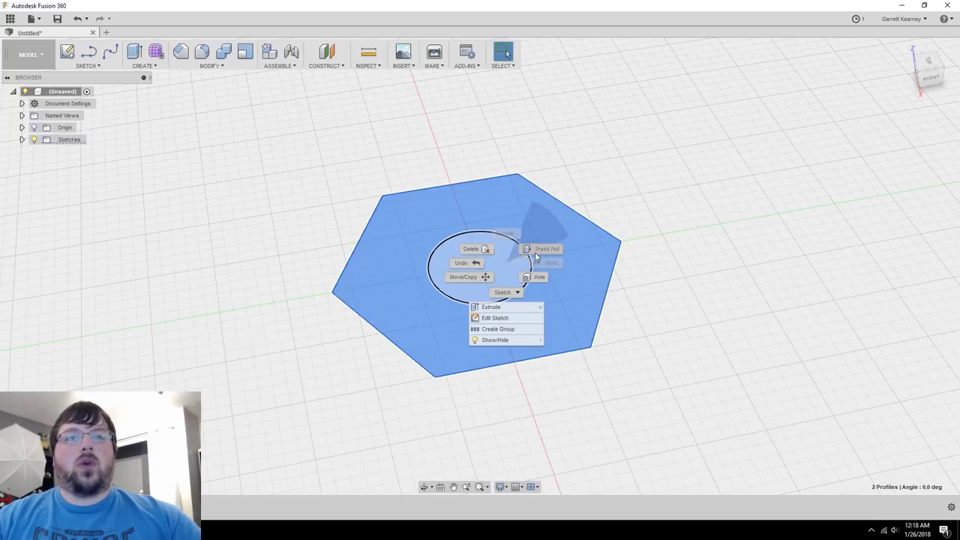
pyautogui.click(541, 250)
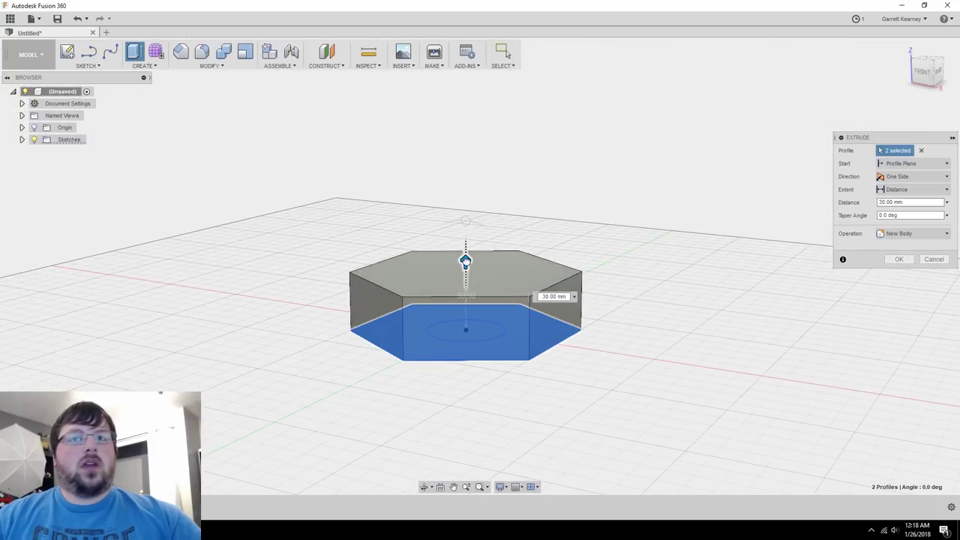
pyautogui.moveTo(465, 262); pyautogui.dragTo(466, 204)
pyautogui.moveTo(620, 323)
pyautogui.keyDown('shift'); pyautogui.mouseDown(button='middle')
pyautogui.moveTo(635, 307)
pyautogui.moveTo(609, 327)
pyautogui.mouseUp(button='middle'); pyautogui.keyUp('shift')
pyautogui.click(899, 259)
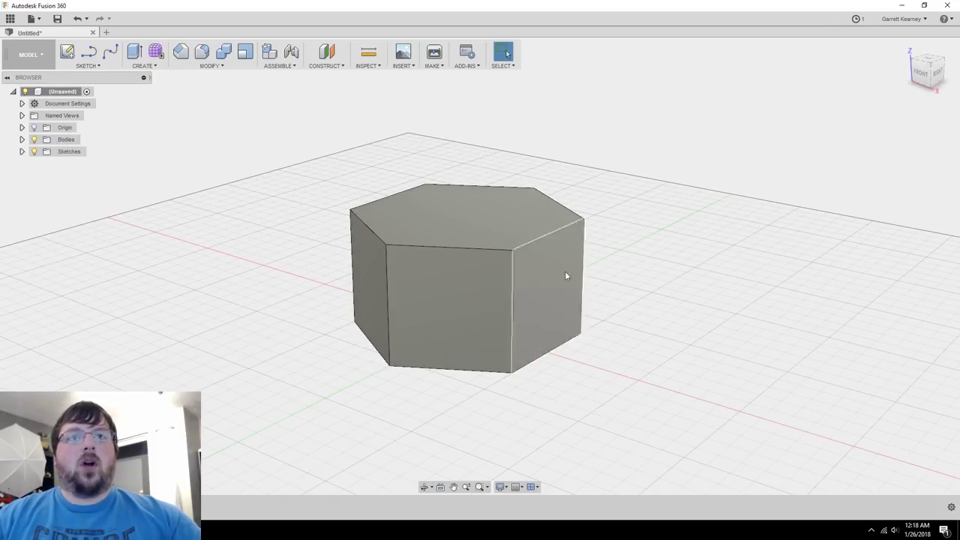
# - Chamfer all 12 top and bottom edges of the hexagonal prism by 10 mm
pyautogui.click(213, 66)
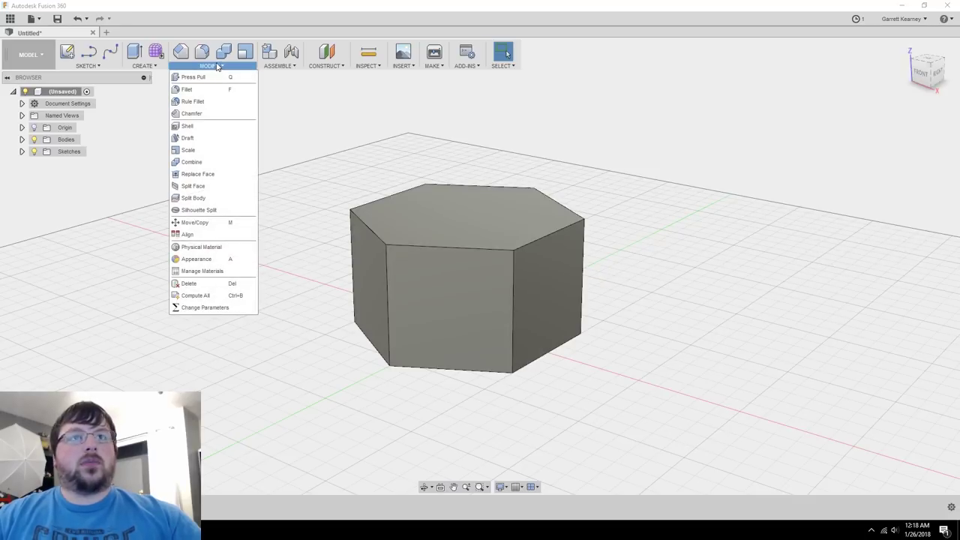
pyautogui.click(197, 115)
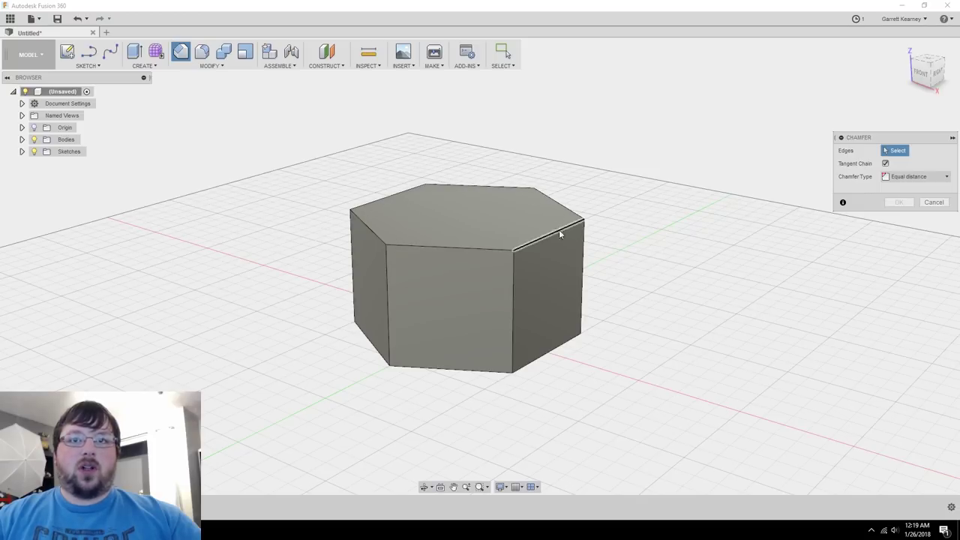
pyautogui.click(529, 250)
pyautogui.click(465, 214)
pyautogui.click(551, 355)
pyautogui.click(465, 369)
pyautogui.click(371, 341)
pyautogui.click(367, 318)
pyautogui.click(478, 292)
pyautogui.click(551, 311)
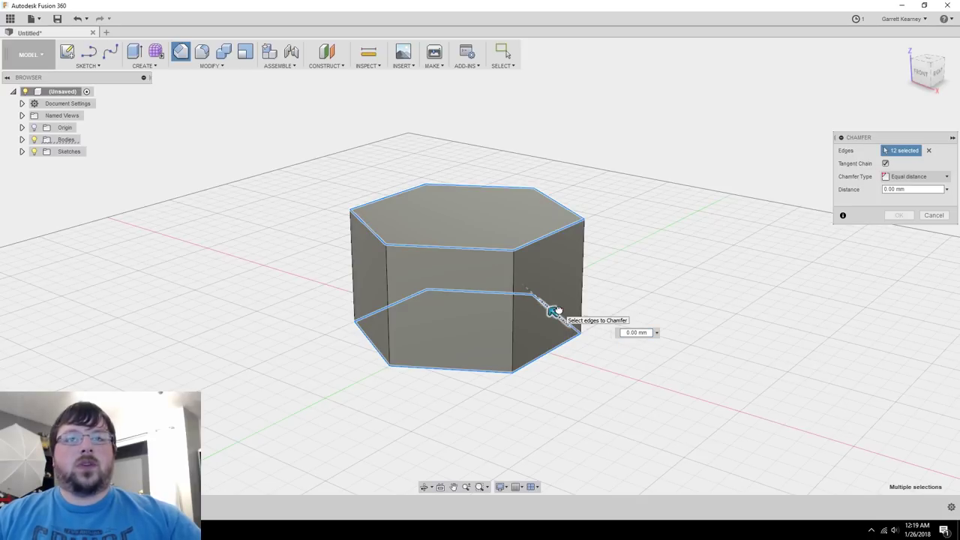
pyautogui.moveTo(553, 311)
pyautogui.mouseDown()
pyautogui.moveTo(532, 293)
pyautogui.moveTo(541, 304)
pyautogui.mouseUp()
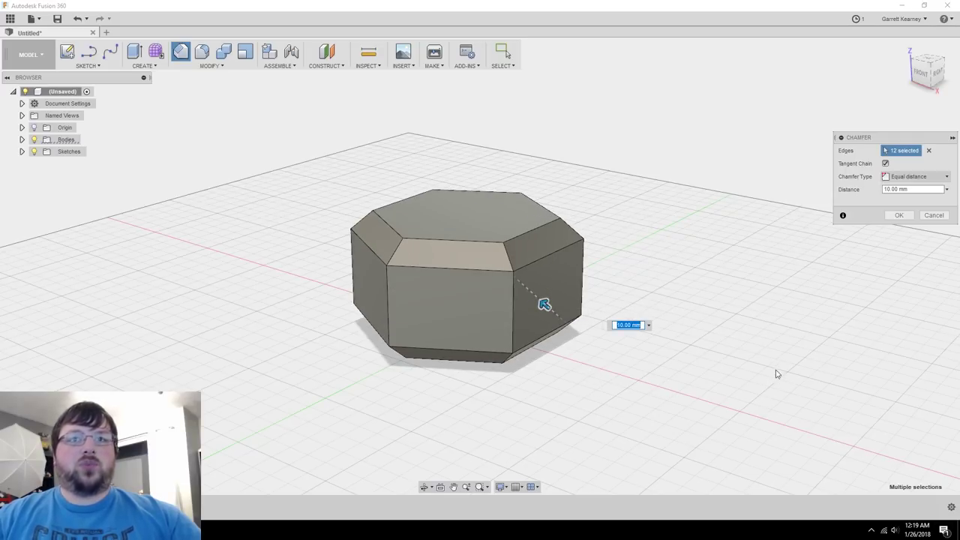
pyautogui.press('Return')
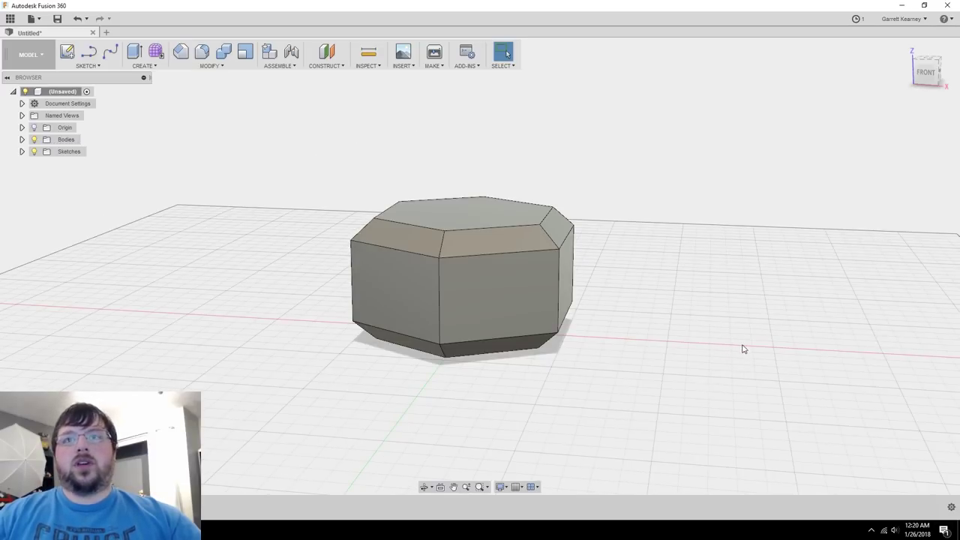
# - Start a new sketch on the body's flat front side face
pyautogui.keyDown('shift'); pyautogui.moveTo(743, 348); pyautogui.dragTo(630, 328, button='middle'); pyautogui.keyUp('shift')
pyautogui.click(65, 52)
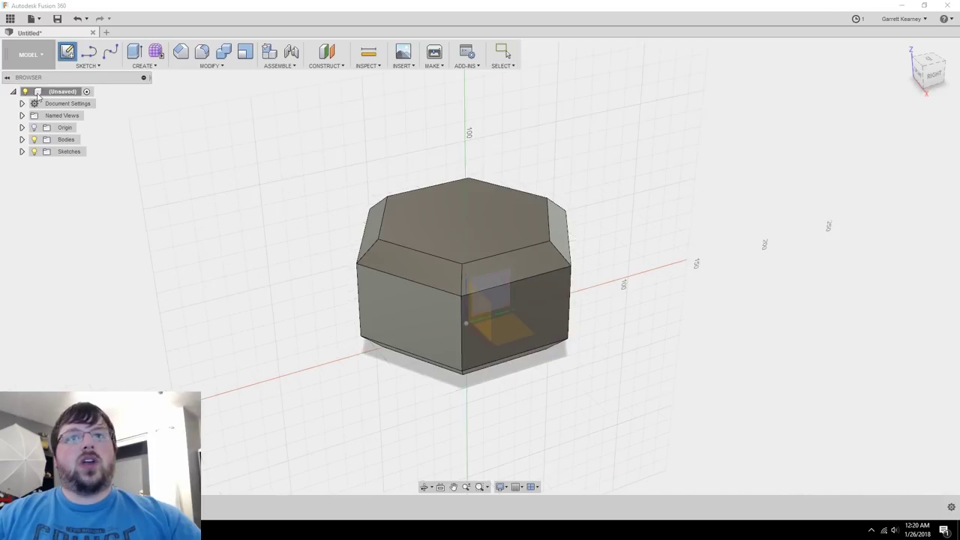
pyautogui.click(560, 310)
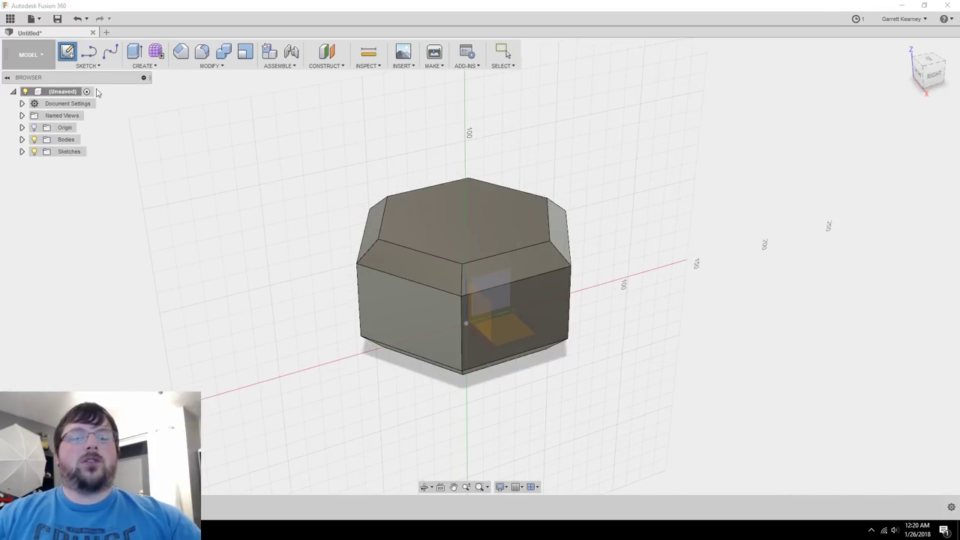
pyautogui.click(554, 300)
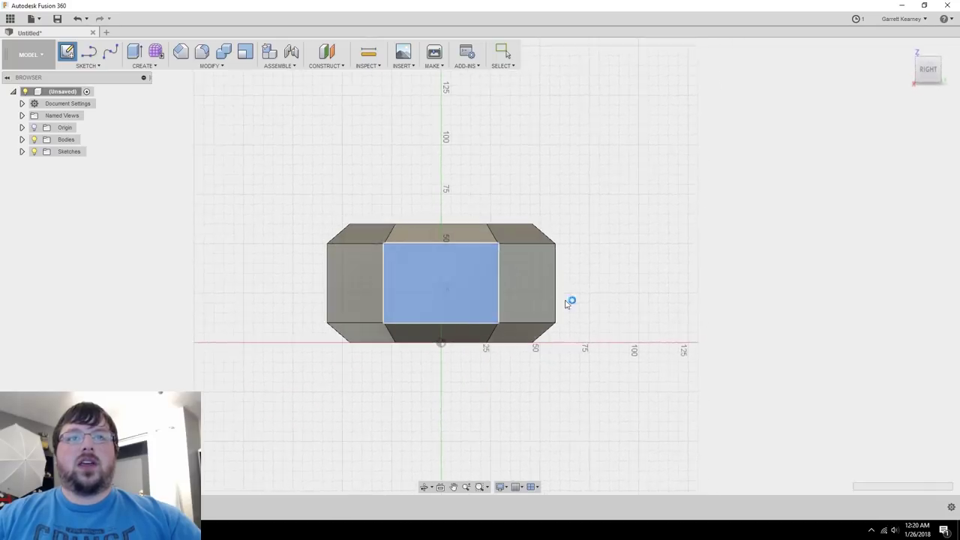
pyautogui.scroll(4, 456, 300)
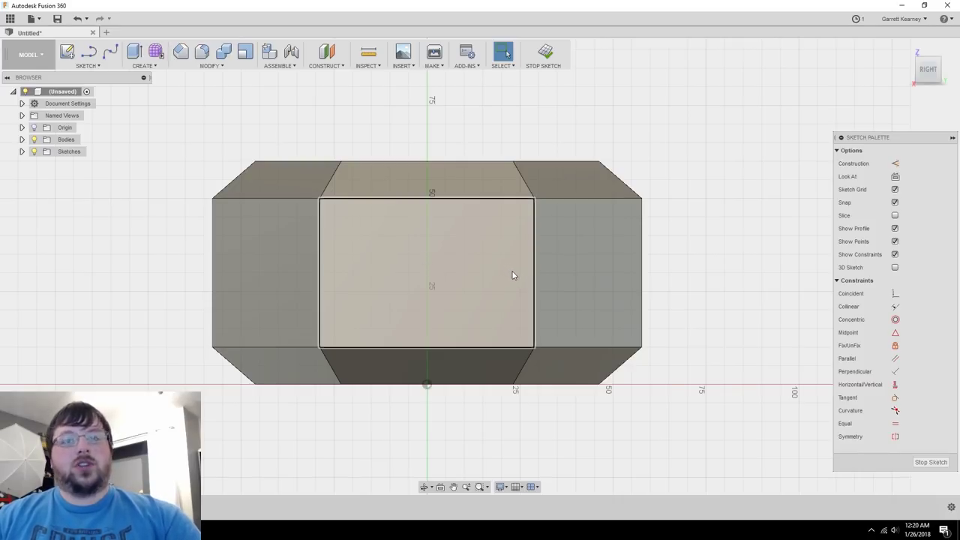
# - Offset the face's rectangle outline about 3 mm inward
pyautogui.press('o')
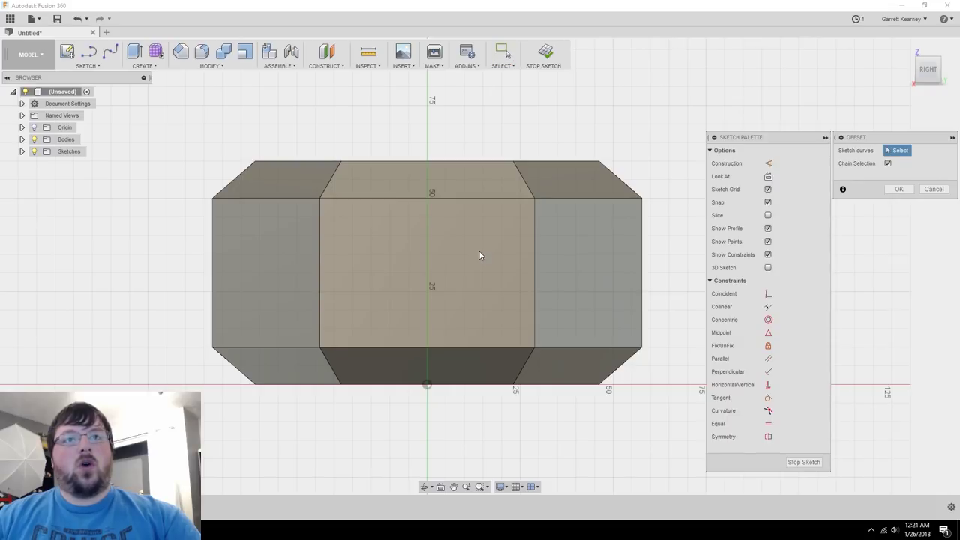
pyautogui.click(496, 202)
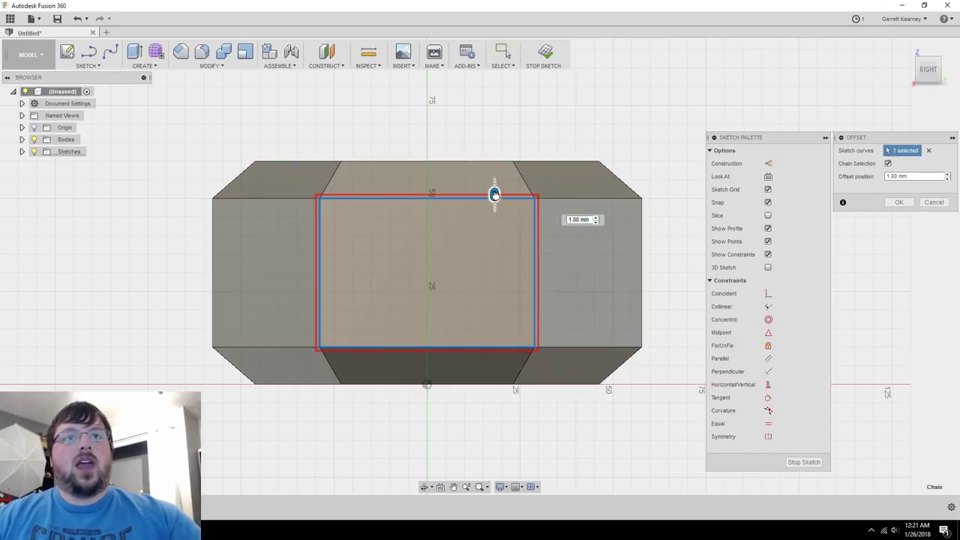
pyautogui.moveTo(495, 202); pyautogui.dragTo(495, 205)
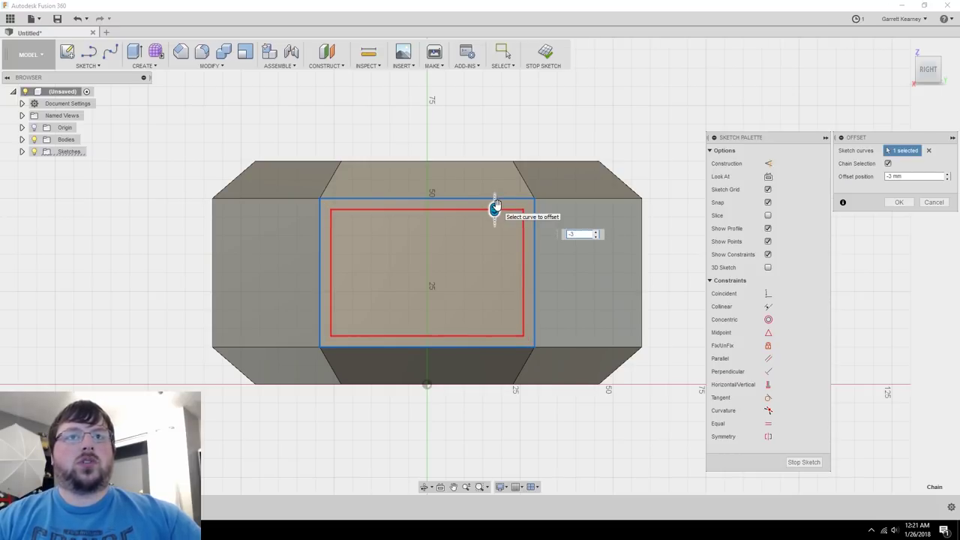
pyautogui.press('Return')
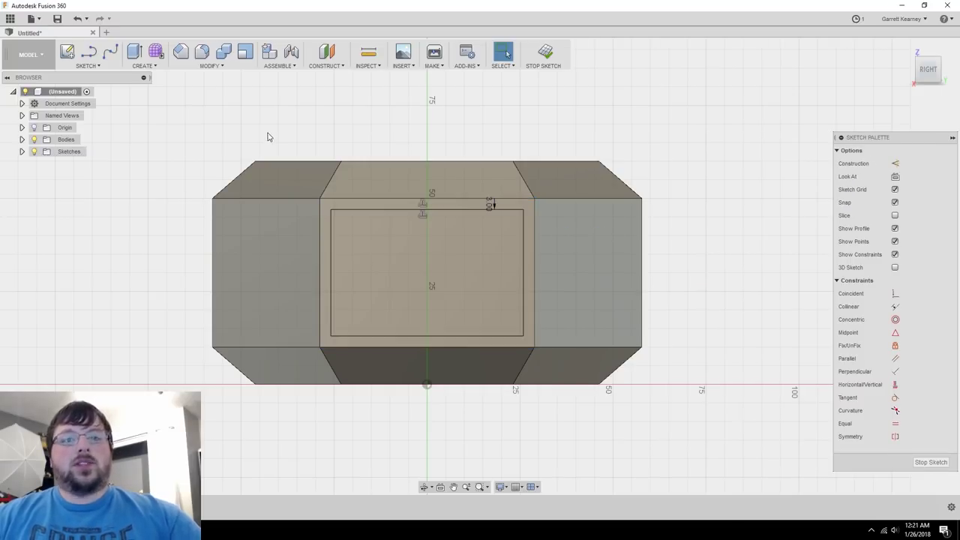
# - Add the text '25' at 35 mm height, centred inside the inset rectangle
pyautogui.click(99, 67)
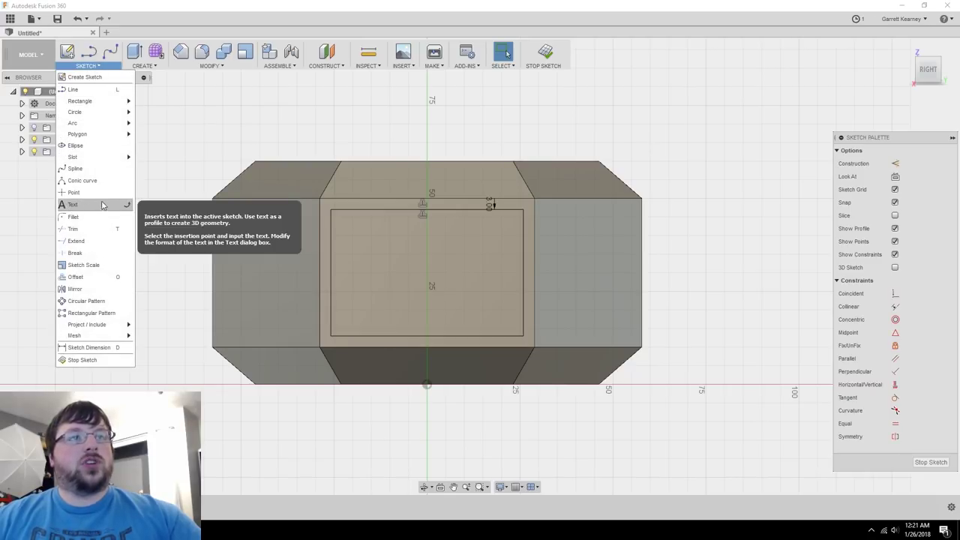
pyautogui.click(73, 205)
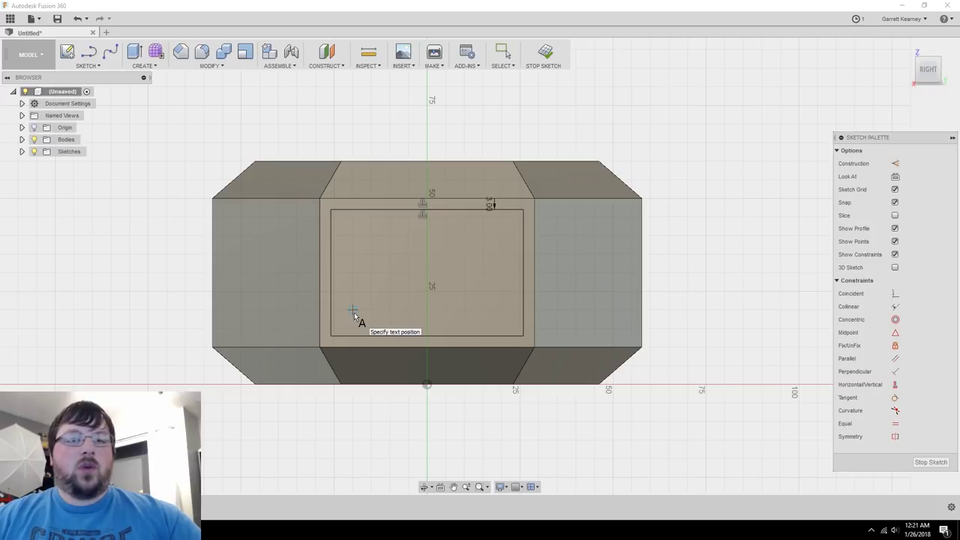
pyautogui.click(352, 309)
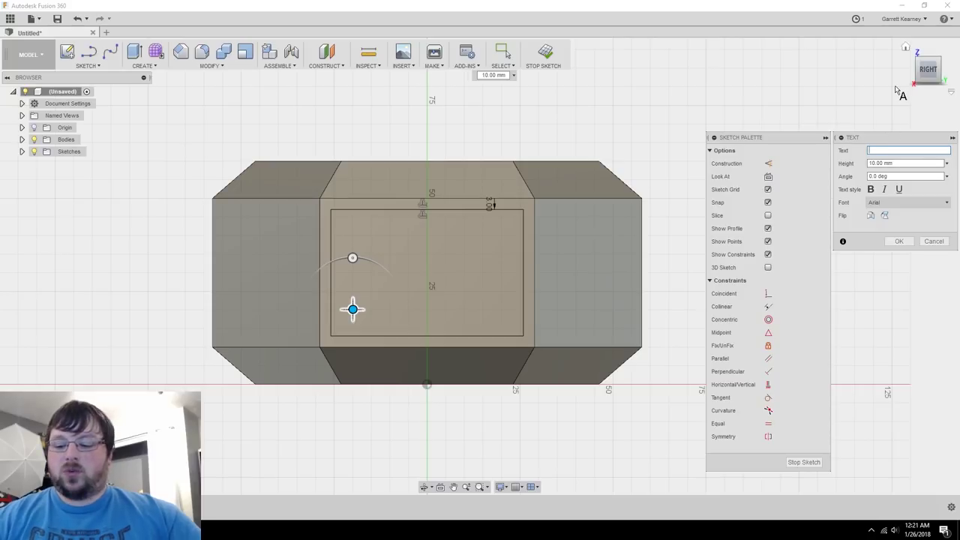
pyautogui.write('25')
pyautogui.click(873, 163)
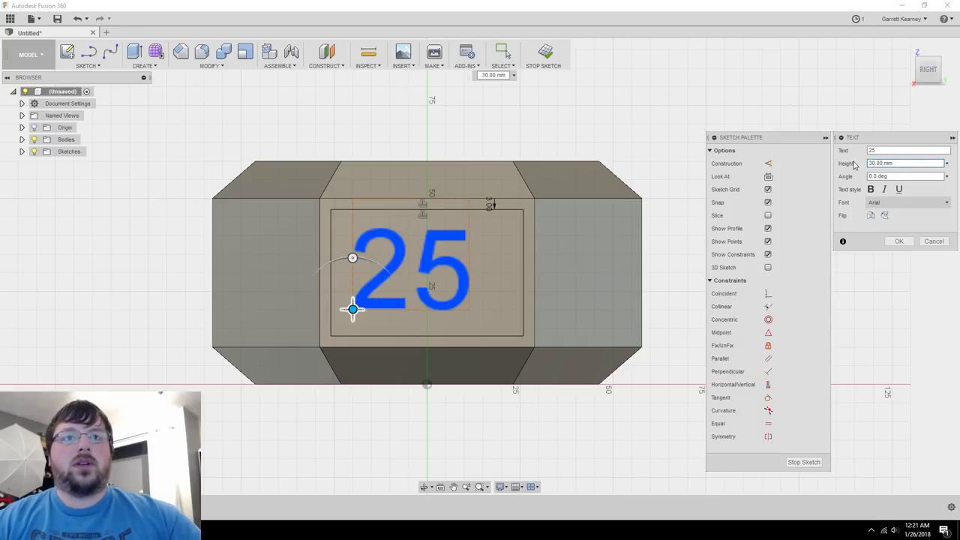
pyautogui.write('35')
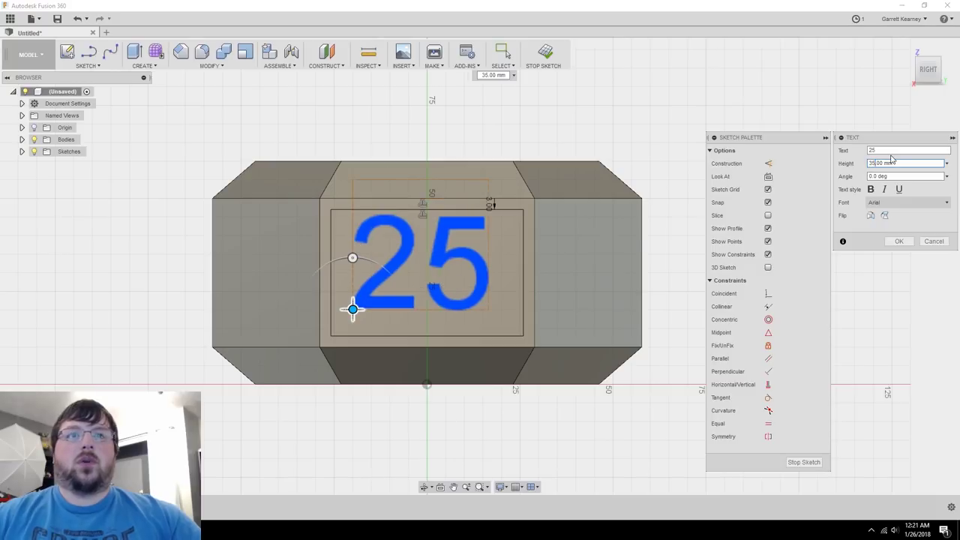
pyautogui.moveTo(351, 308); pyautogui.dragTo(358, 319)
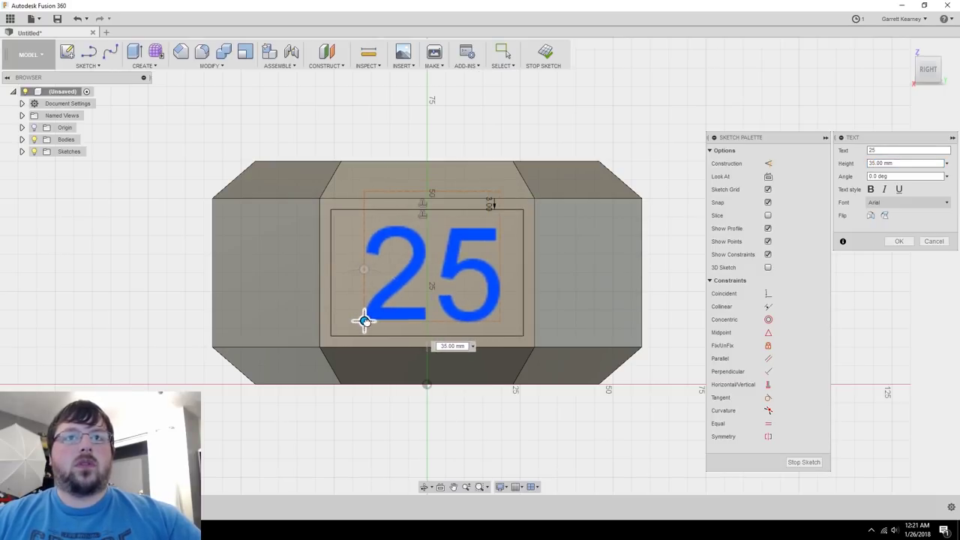
pyautogui.moveTo(365, 321); pyautogui.dragTo(361, 320)
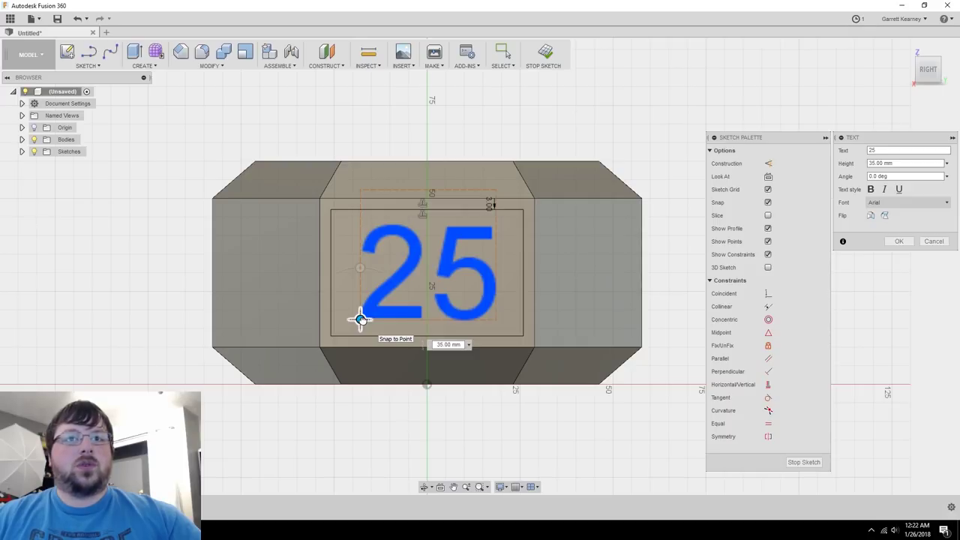
pyautogui.moveTo(360, 320); pyautogui.dragTo(359, 320)
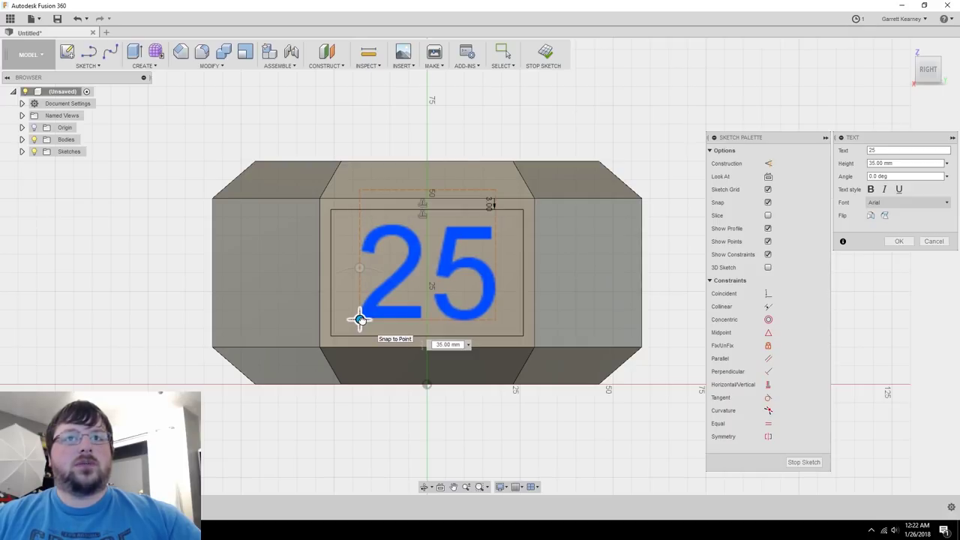
pyautogui.press('Return')
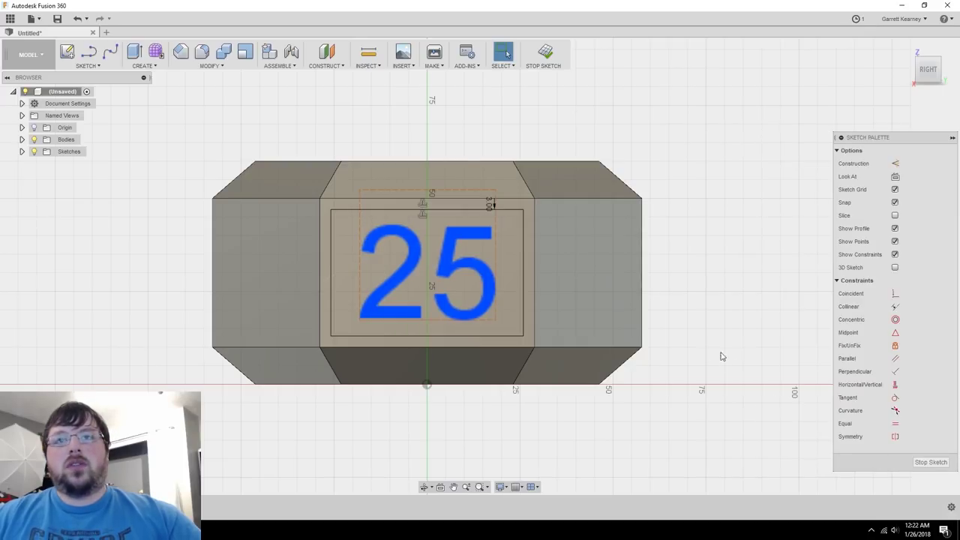
# - Finish the sketch and cut the inset rectangle region 2 mm into the face
pyautogui.click(929, 463)
pyautogui.scroll(3, 578, 290)
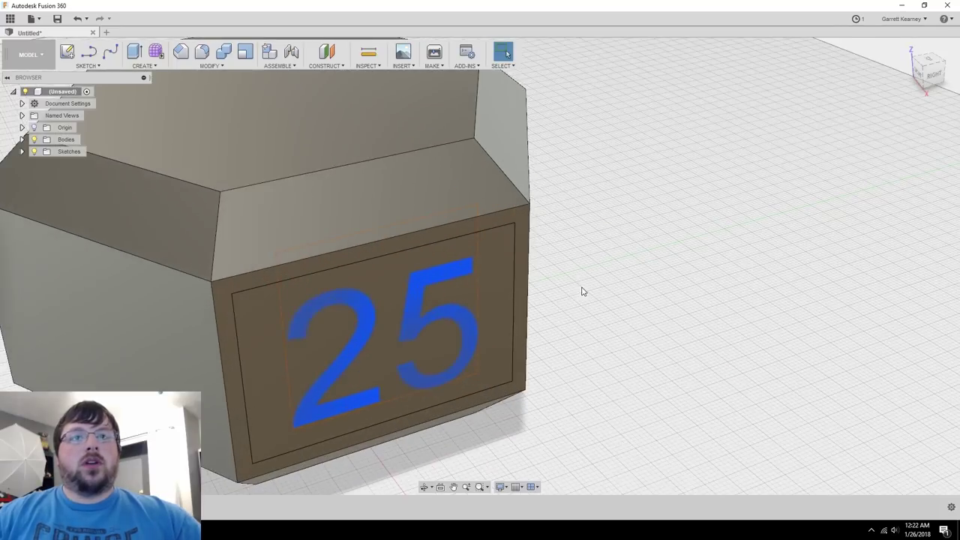
pyautogui.click(504, 280)
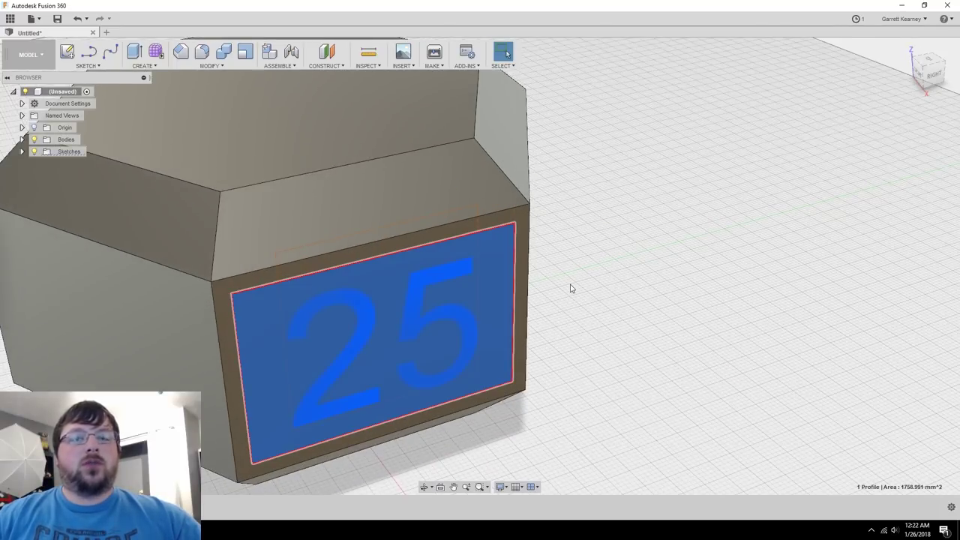
pyautogui.rightClick(500, 285)
pyautogui.click(525, 274)
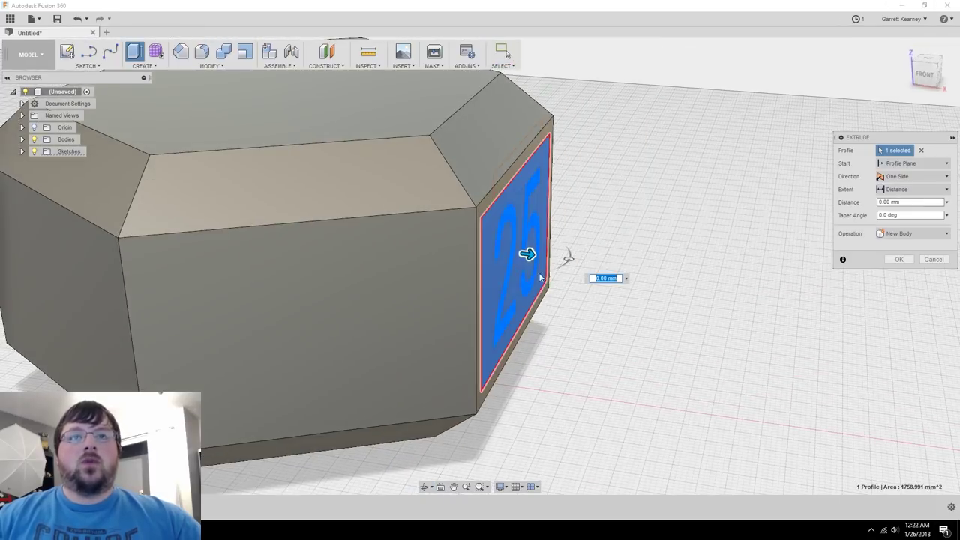
pyautogui.moveTo(528, 254); pyautogui.dragTo(499, 252)
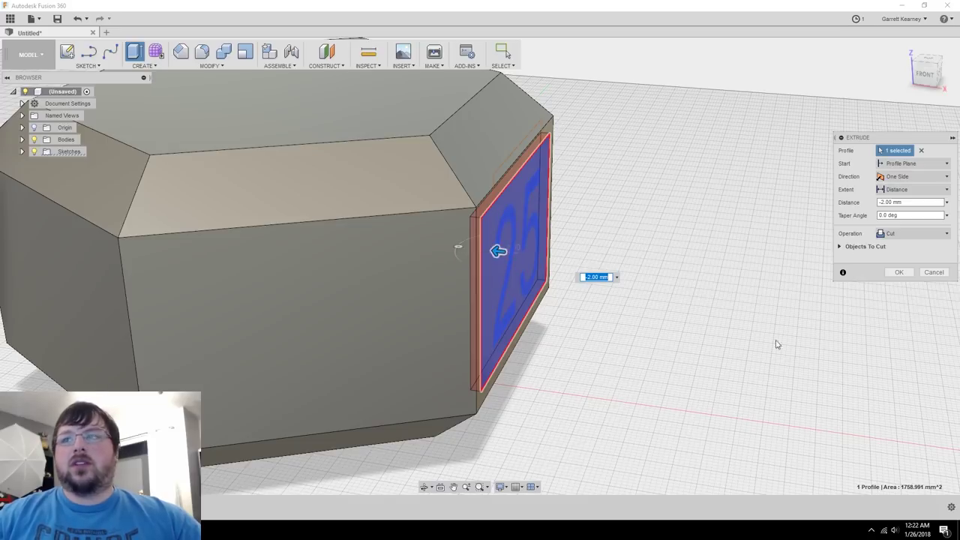
pyautogui.click(909, 273)
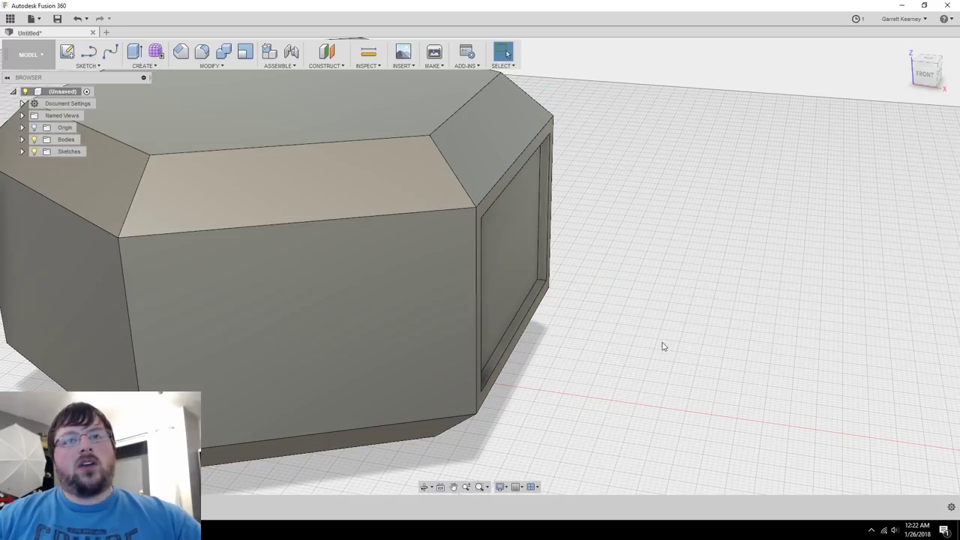
# - Make Sketch2 visible so the 25 text shows on the recessed face
pyautogui.keyDown('shift'); pyautogui.moveTo(662, 346); pyautogui.dragTo(609, 335, button='middle'); pyautogui.keyUp('shift')
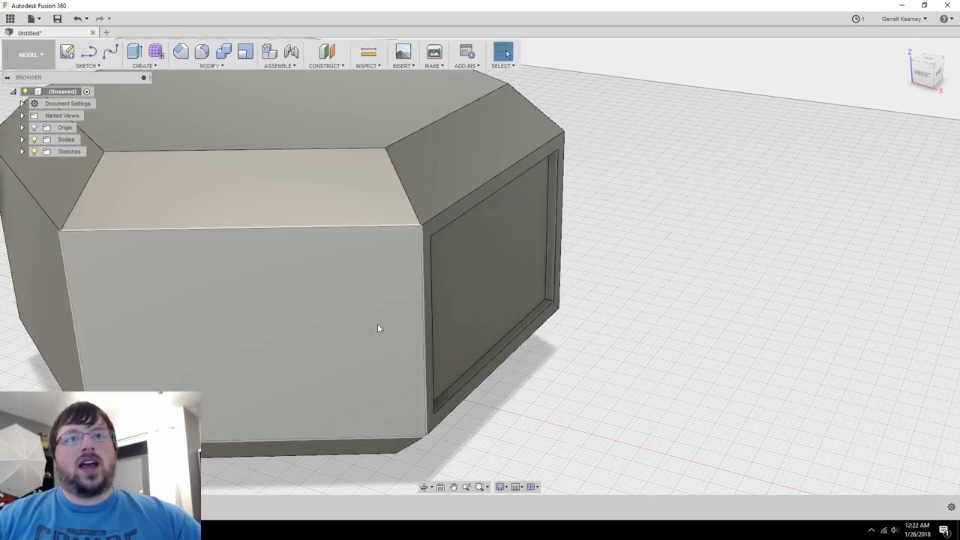
pyautogui.click(22, 152)
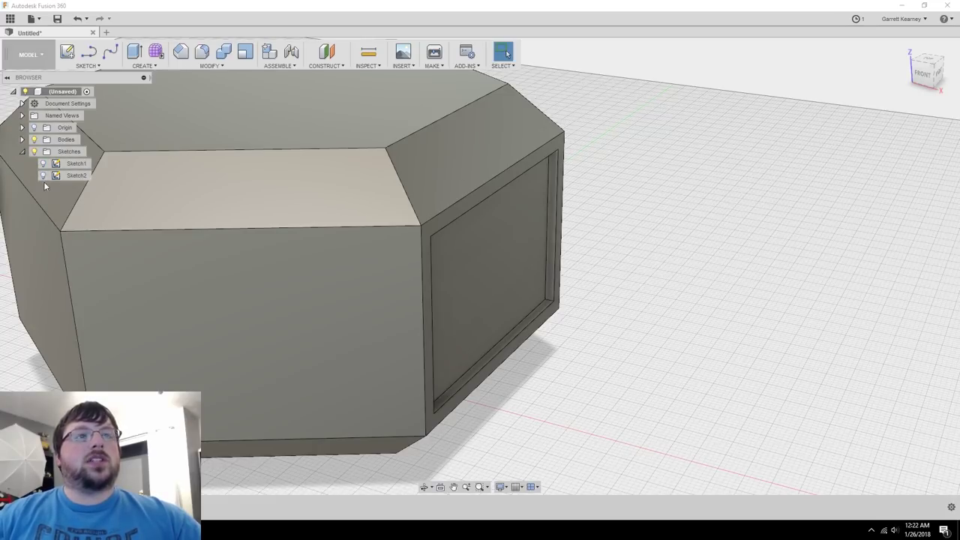
pyautogui.click(44, 175)
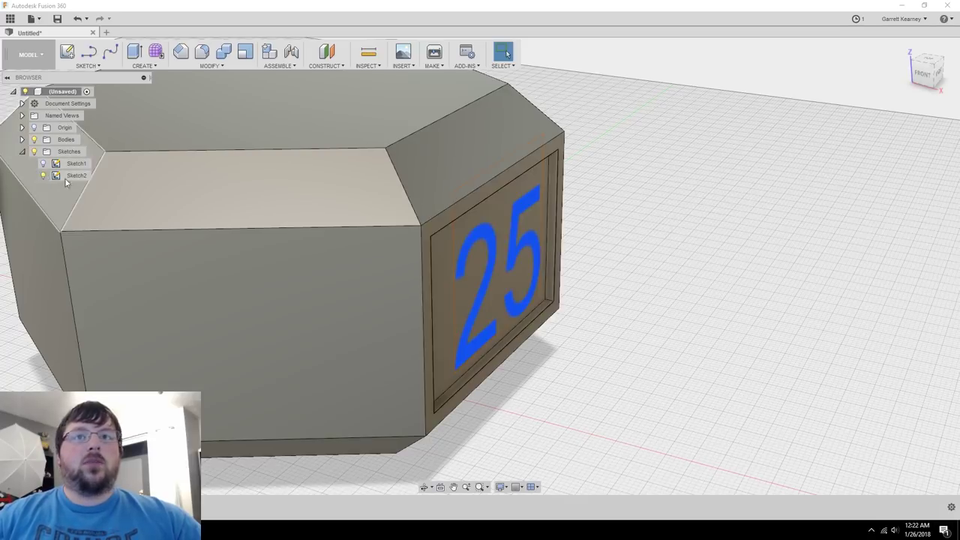
pyautogui.scroll(-3, 668, 247)
pyautogui.keyDown('shift'); pyautogui.moveTo(668, 247); pyautogui.dragTo(673, 245, button='middle'); pyautogui.keyUp('shift')
pyautogui.scroll(3, 667, 273)
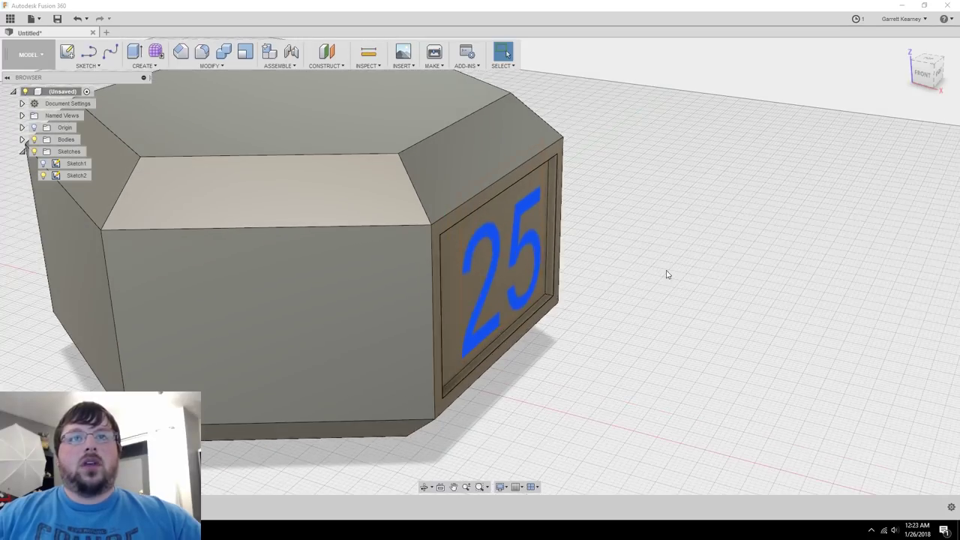
# - Extrude the 25 text 3 mm as a Join to form raised numerals
pyautogui.rightClick(515, 253)
pyautogui.press('Escape')
pyautogui.press('e')
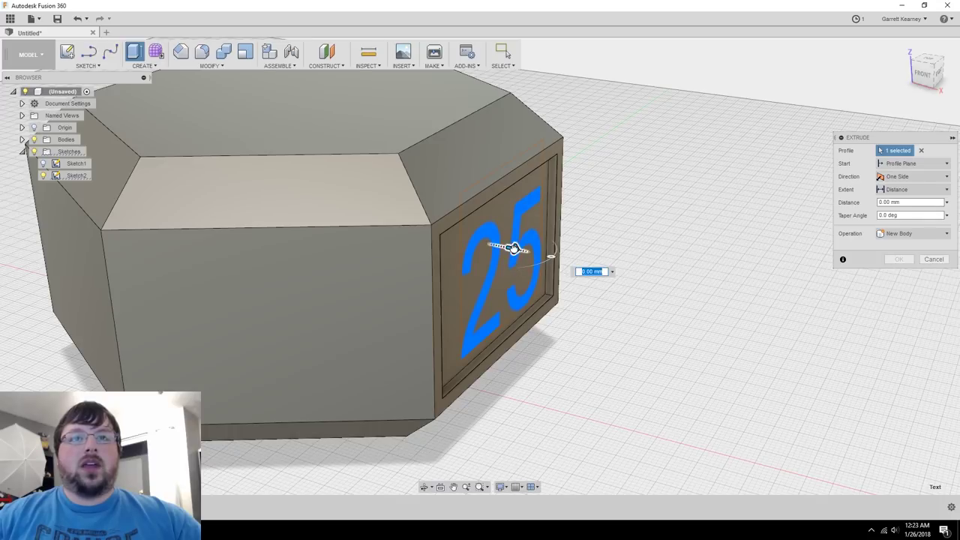
pyautogui.moveTo(514, 250); pyautogui.dragTo(500, 246)
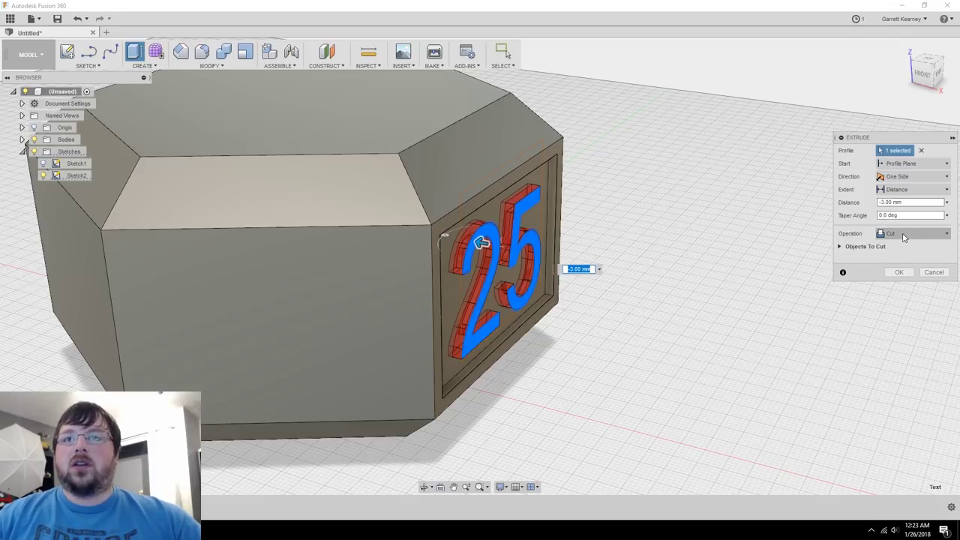
pyautogui.click(904, 236)
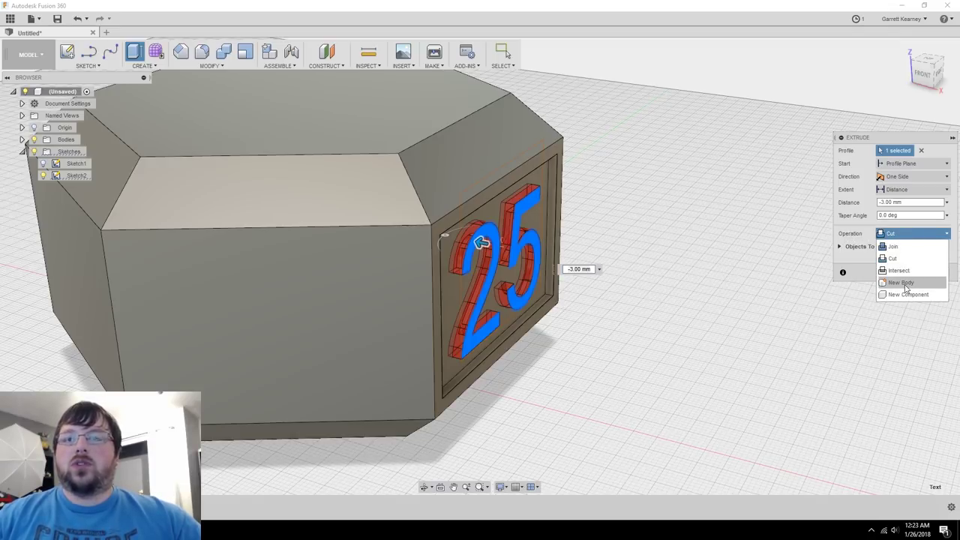
pyautogui.click(906, 248)
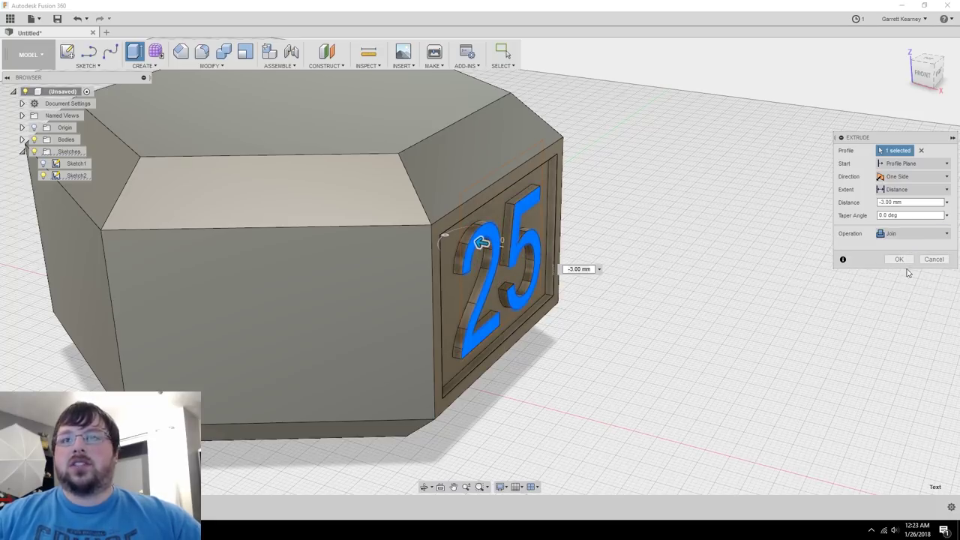
pyautogui.click(899, 260)
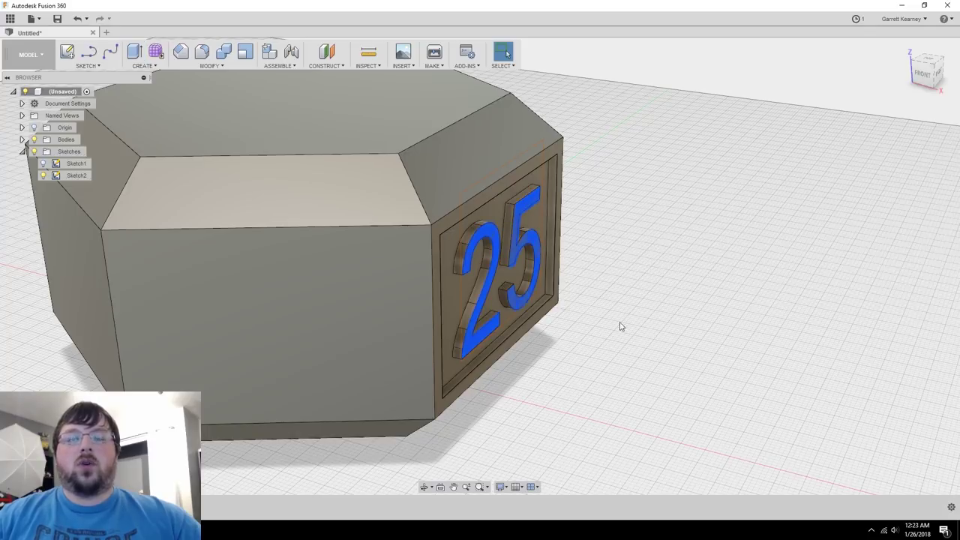
# - Hide Sketch2 and show Sketch1's circle and hexagon outline instead
pyautogui.click(43, 175)
pyautogui.moveTo(791, 362)
pyautogui.keyDown('shift'); pyautogui.mouseDown(button='middle')
pyautogui.moveTo(727, 335)
pyautogui.moveTo(690, 262)
pyautogui.moveTo(728, 272)
pyautogui.moveTo(765, 302)
pyautogui.moveTo(502, 351)
pyautogui.mouseUp(button='middle'); pyautogui.keyUp('shift')
pyautogui.scroll(-4, 727, 334)
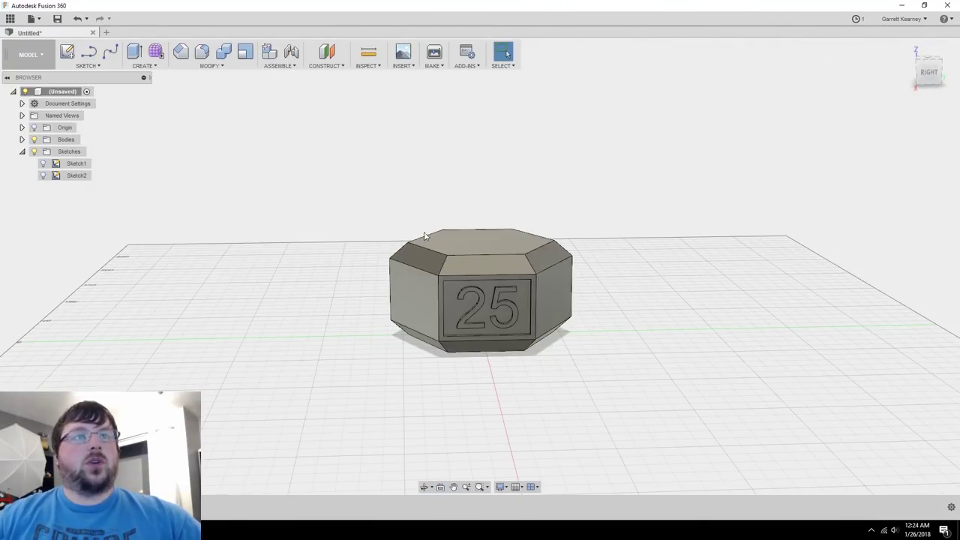
pyautogui.click(42, 164)
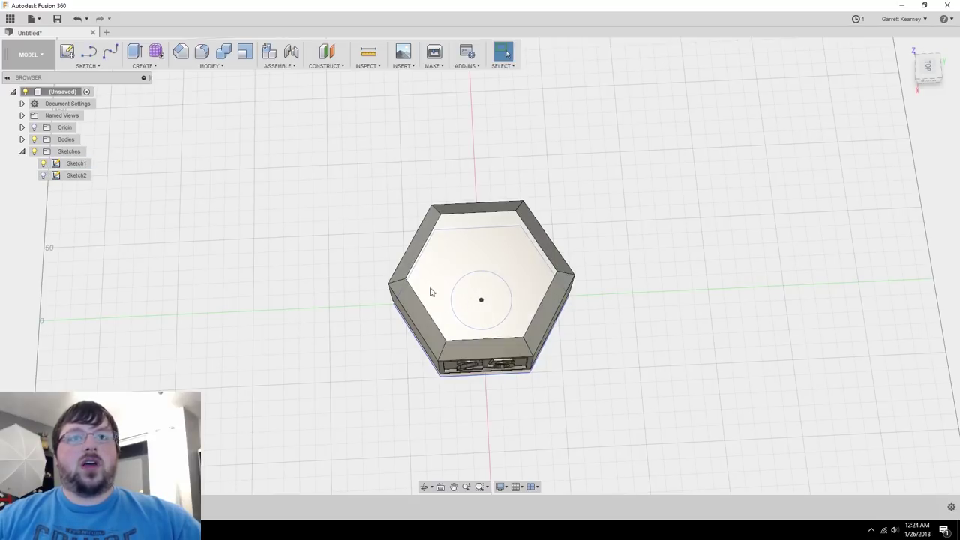
pyautogui.scroll(3, 501, 330)
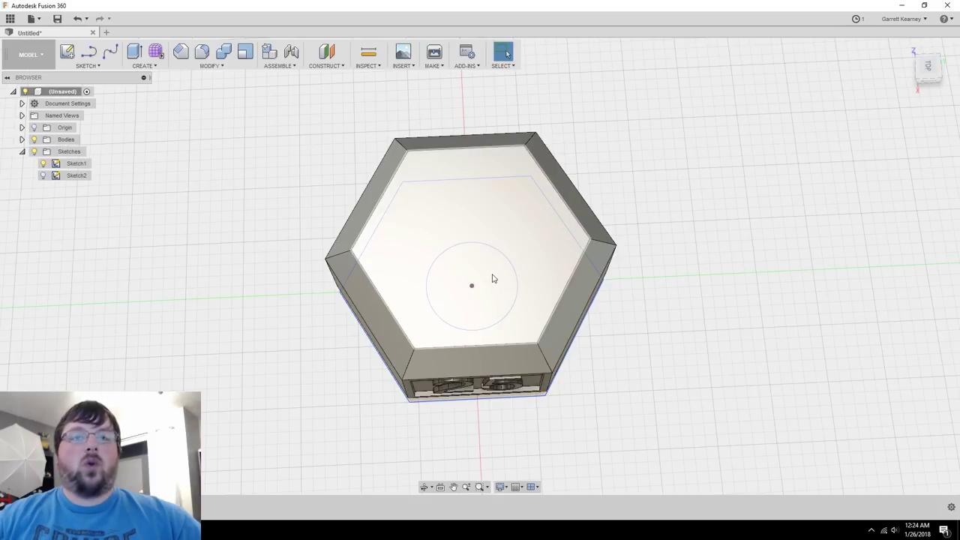
# - Pick the 40 mm circle profile out of the overlapping faces on the hexagonal weight
pyautogui.click(493, 278)
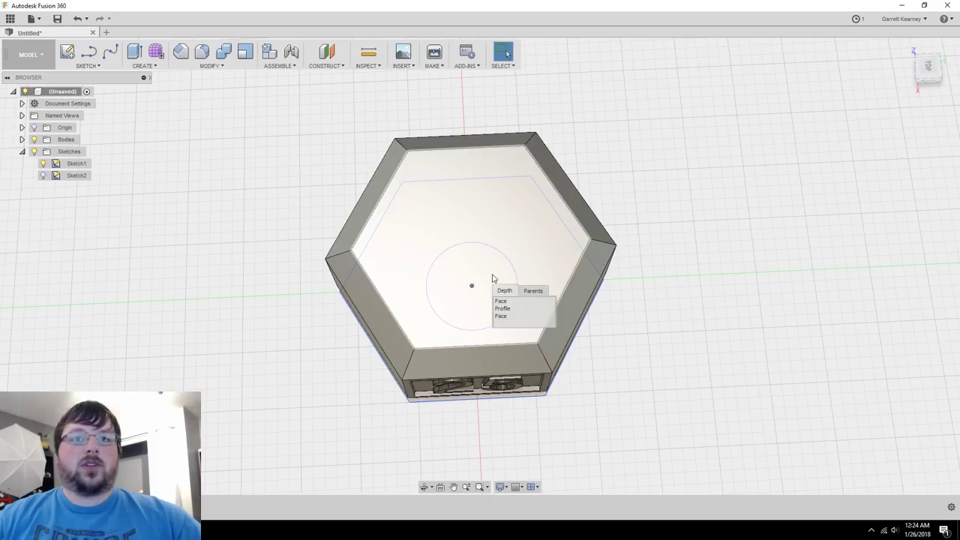
pyautogui.click(515, 309)
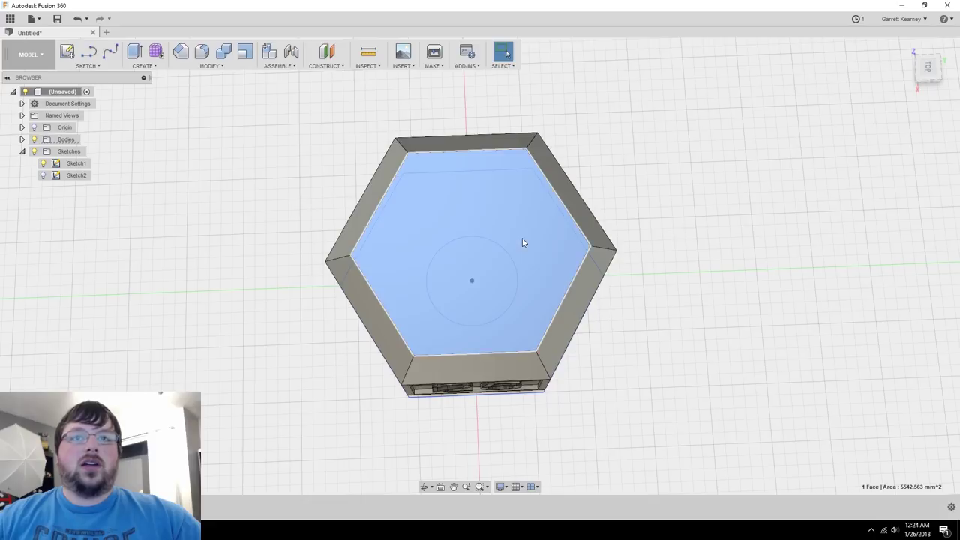
pyautogui.click(491, 283)
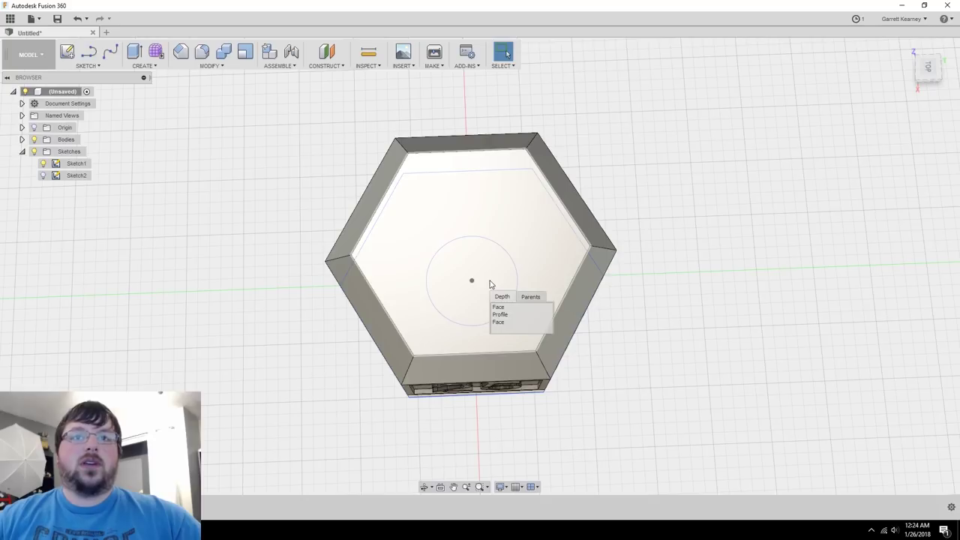
pyautogui.click(511, 315)
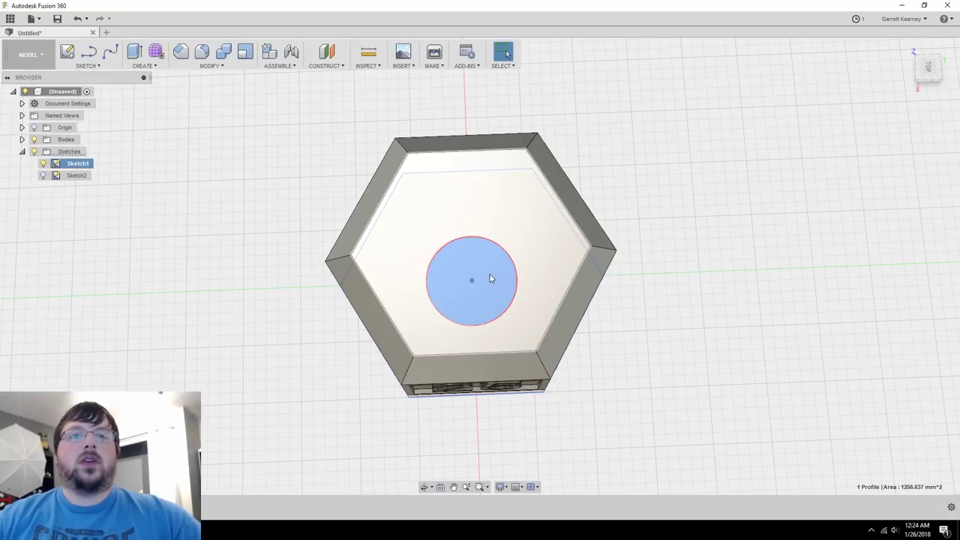
# - Extrude the 40 mm circle 230 mm upward as a New Body to form the handle shaft
pyautogui.rightClick(489, 279)
pyautogui.click(540, 300)
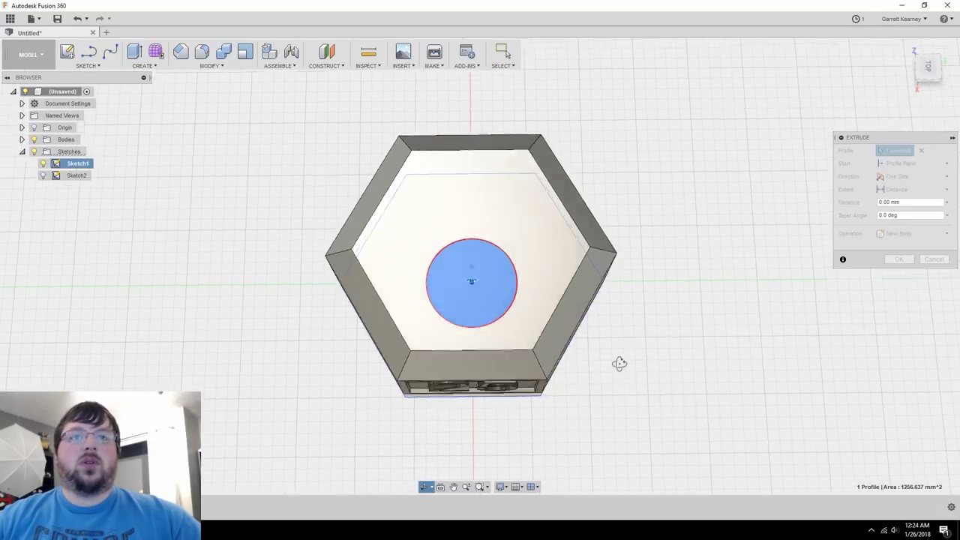
pyautogui.scroll(-5, 628, 321)
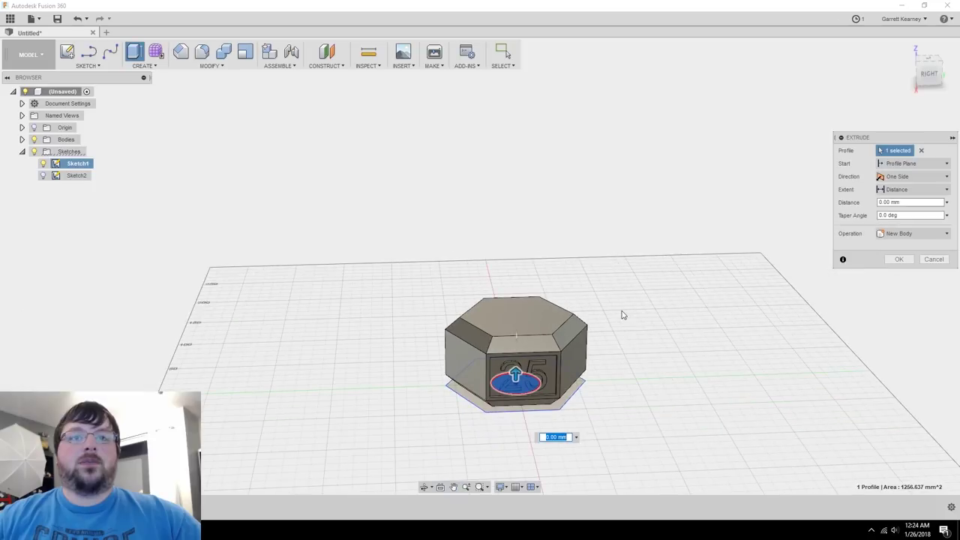
pyautogui.moveTo(474, 342); pyautogui.dragTo(498, 72)
pyautogui.keyDown('shift'); pyautogui.moveTo(498, 73); pyautogui.dragTo(655, 337, button='middle'); pyautogui.keyUp('shift')
pyautogui.click(911, 233)
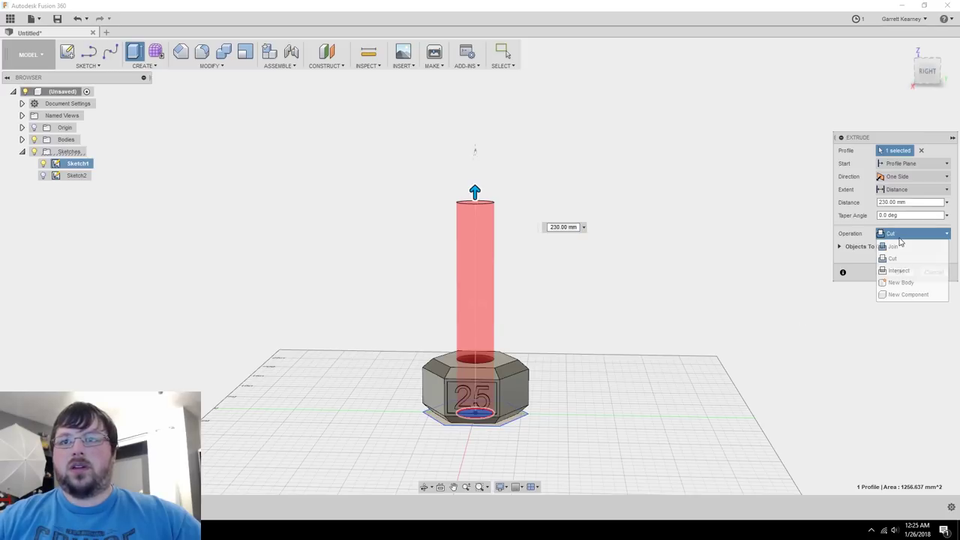
pyautogui.click(911, 283)
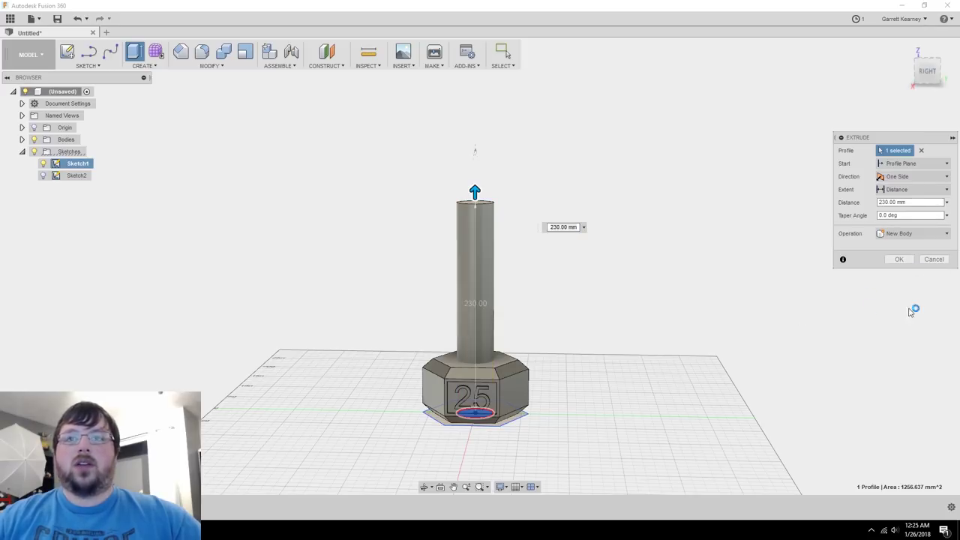
pyautogui.click(901, 259)
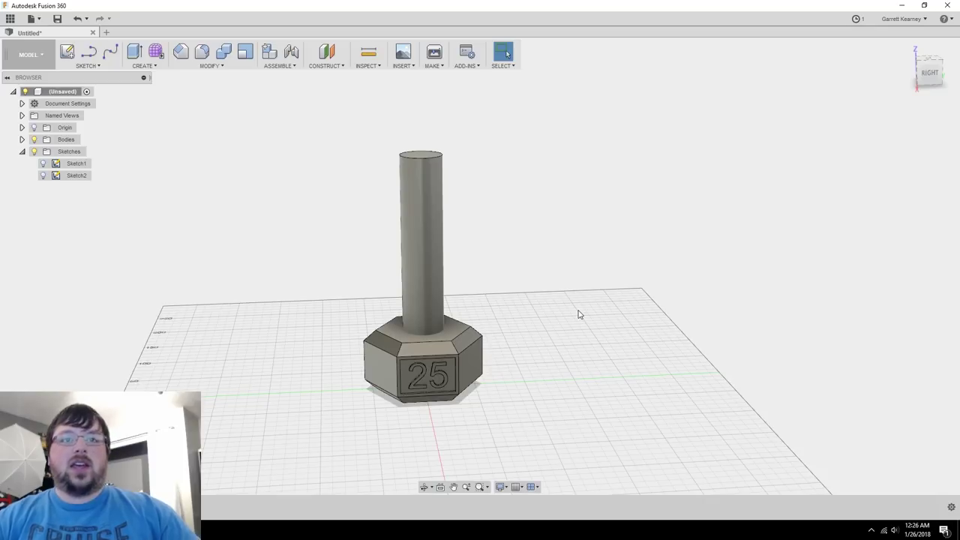
pyautogui.keyDown('shift'); pyautogui.moveTo(577, 311); pyautogui.dragTo(569, 321, button='middle'); pyautogui.keyUp('shift')
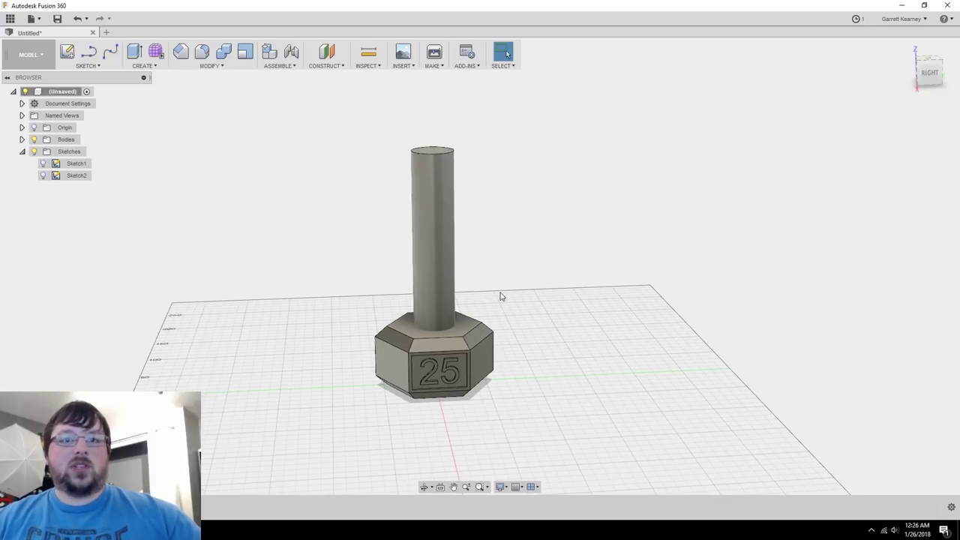
pyautogui.scroll(3, 540, 321)
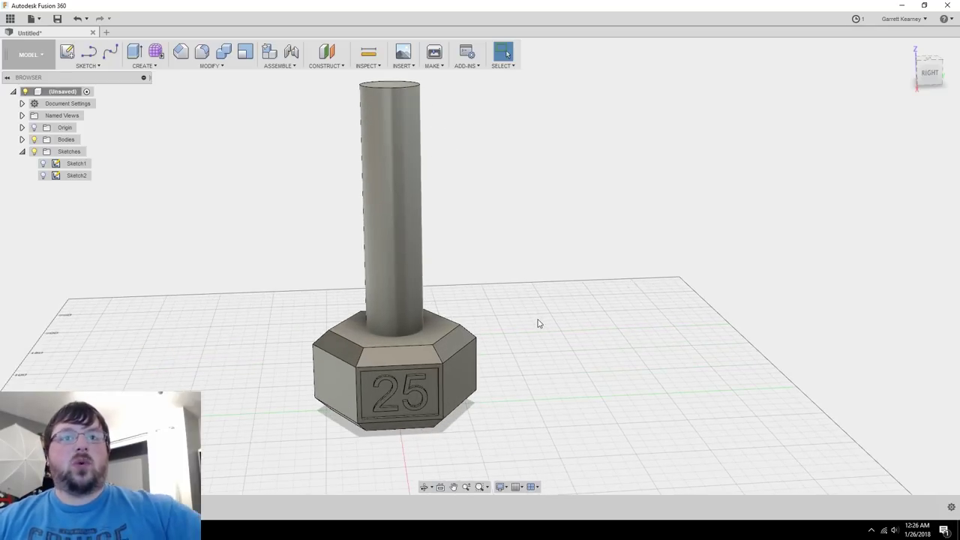
pyautogui.keyDown('shift'); pyautogui.moveTo(596, 326); pyautogui.dragTo(430, 265, button='middle'); pyautogui.keyUp('shift')
pyautogui.click(430, 266)
pyautogui.keyDown('shift'); pyautogui.moveTo(593, 360); pyautogui.dragTo(600, 349, button='middle'); pyautogui.keyUp('shift')
pyautogui.scroll(-1, 610, 338)
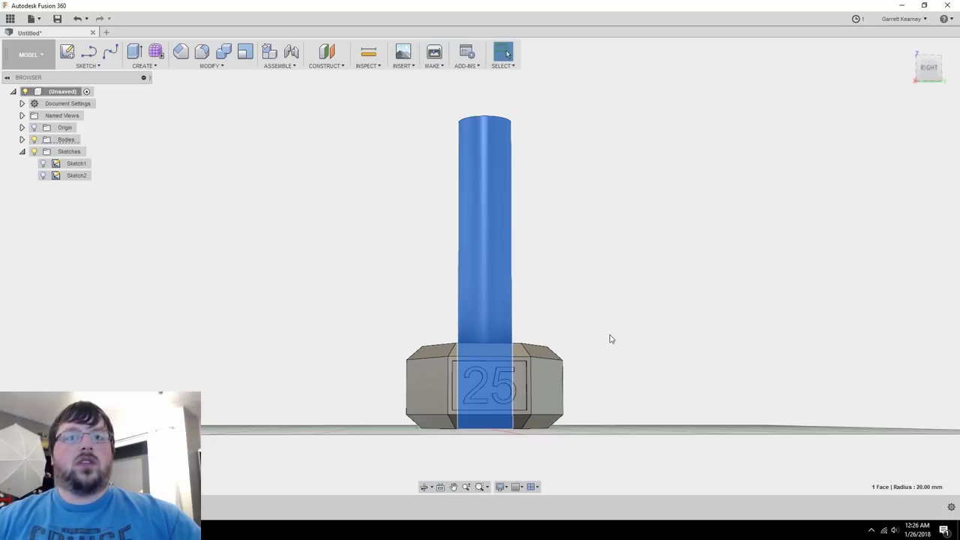
pyautogui.press('Escape')
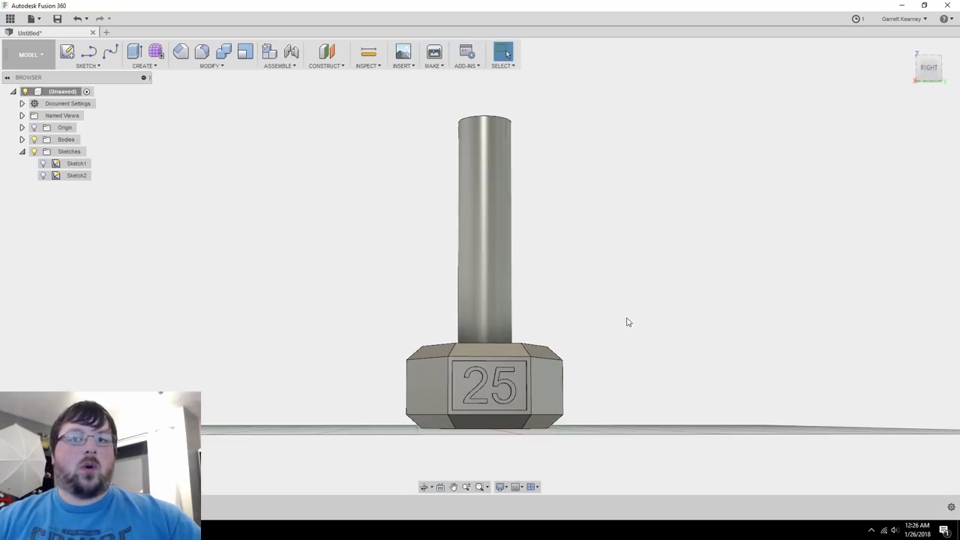
# - Press Pull the handle's bottom face -40 mm so the shaft starts inside the hexagonal weight
pyautogui.keyDown('shift'); pyautogui.moveTo(624, 321); pyautogui.dragTo(698, 408, button='middle'); pyautogui.keyUp('shift')
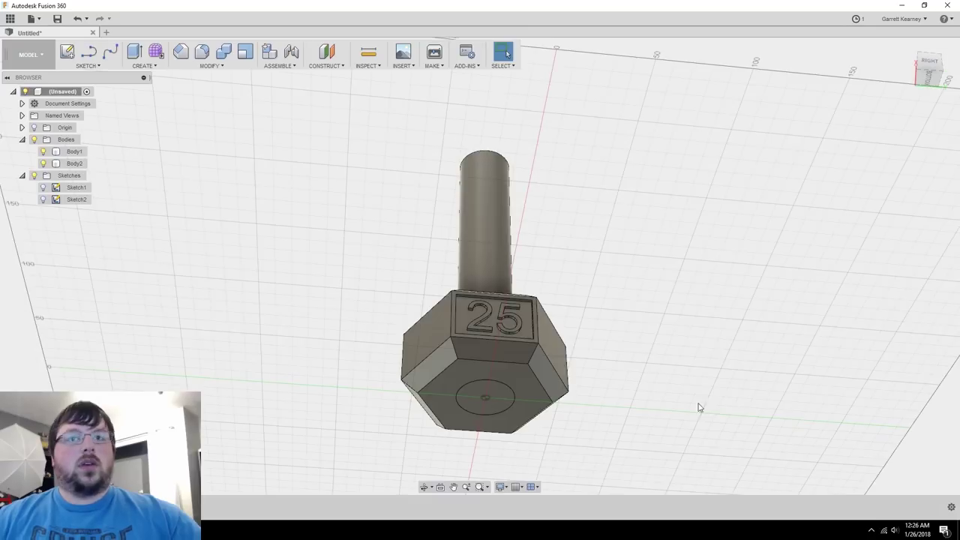
pyautogui.click(507, 398)
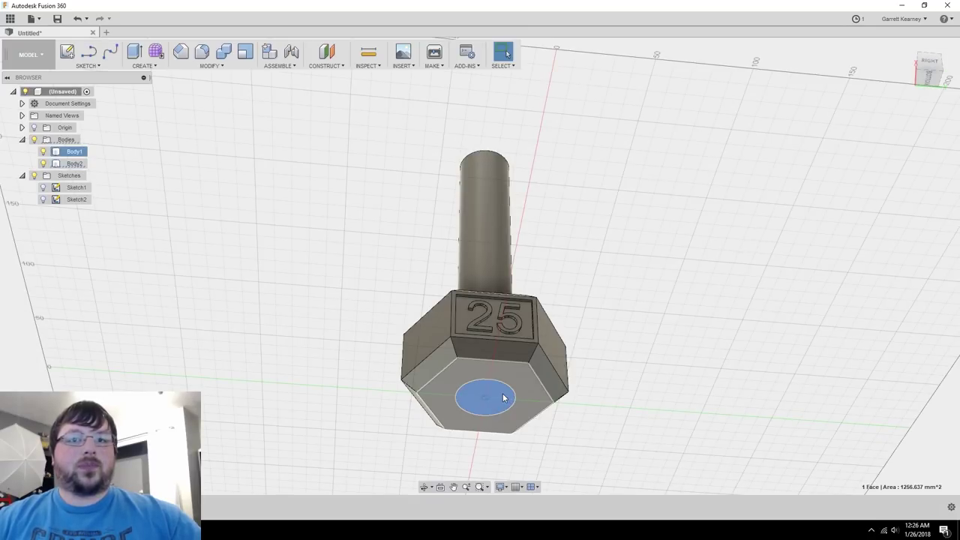
pyautogui.rightClick(504, 397)
pyautogui.click(534, 378)
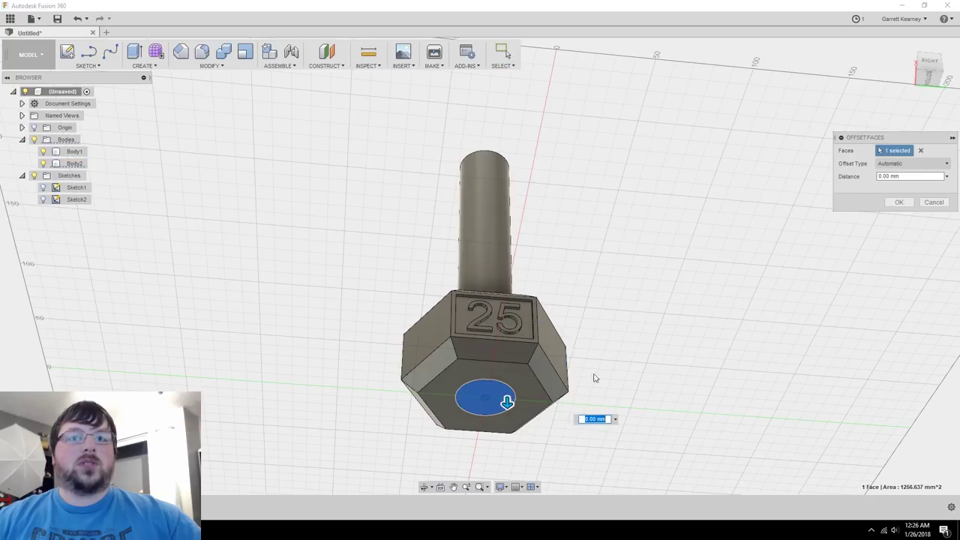
pyautogui.moveTo(617, 367)
pyautogui.keyDown('shift'); pyautogui.mouseDown(button='middle')
pyautogui.moveTo(637, 356)
pyautogui.moveTo(631, 373)
pyautogui.mouseUp(button='middle'); pyautogui.keyUp('shift')
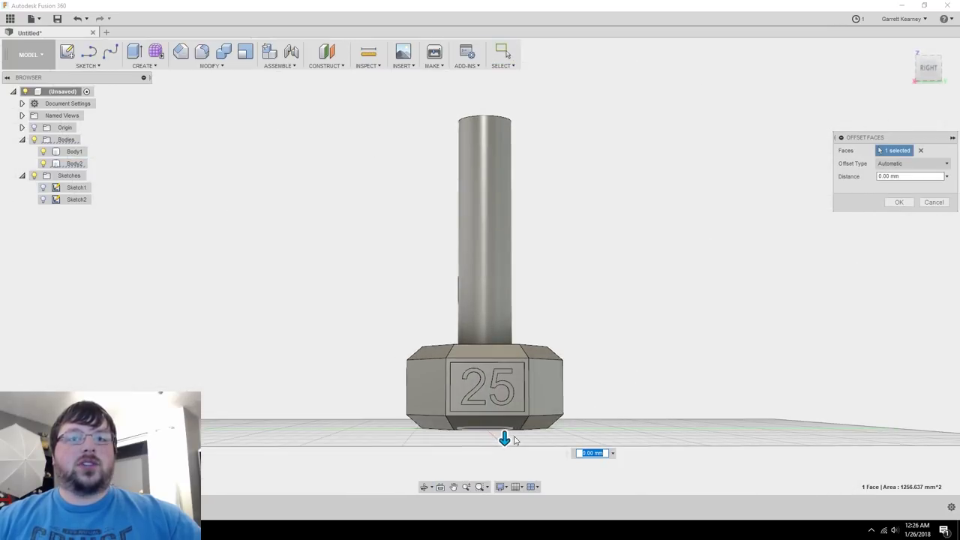
pyautogui.moveTo(505, 439); pyautogui.dragTo(509, 391)
pyautogui.scroll(3, 509, 391)
pyautogui.keyDown('shift'); pyautogui.moveTo(681, 395); pyautogui.dragTo(681, 393, button='middle'); pyautogui.keyUp('shift')
pyautogui.scroll(-4, 610, 347)
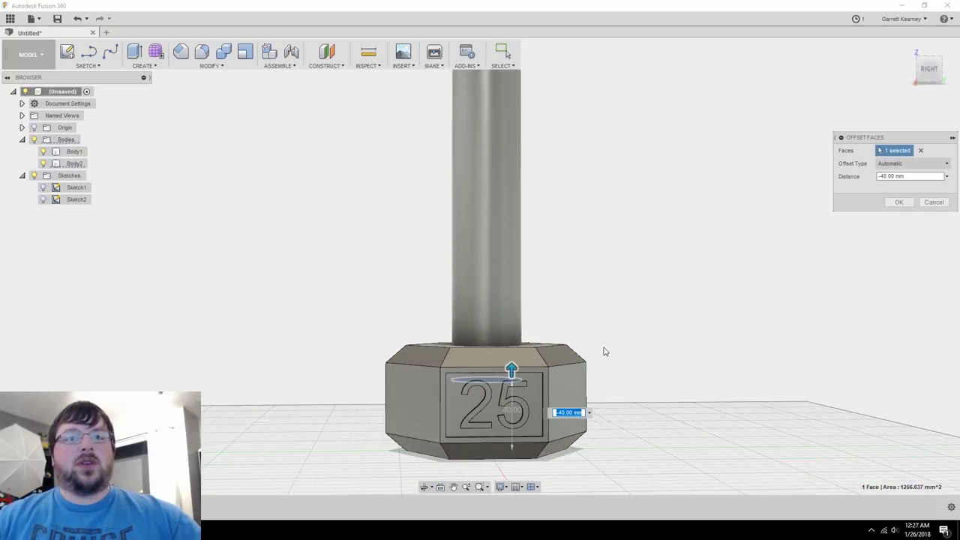
pyautogui.keyDown('shift'); pyautogui.moveTo(658, 355); pyautogui.dragTo(635, 212, button='middle'); pyautogui.keyUp('shift')
pyautogui.press('Escape')
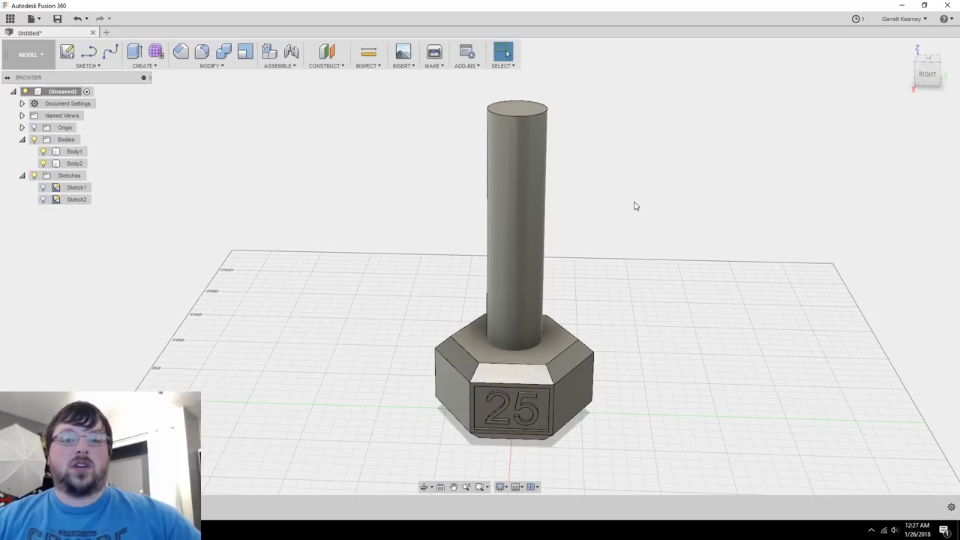
pyautogui.click(540, 248)
pyautogui.scroll(4, 541, 315)
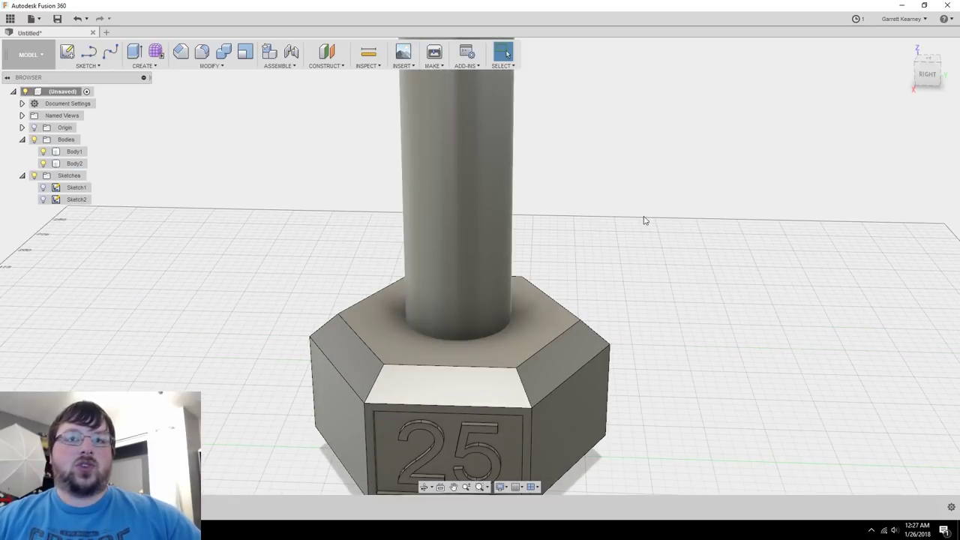
pyautogui.click(459, 214)
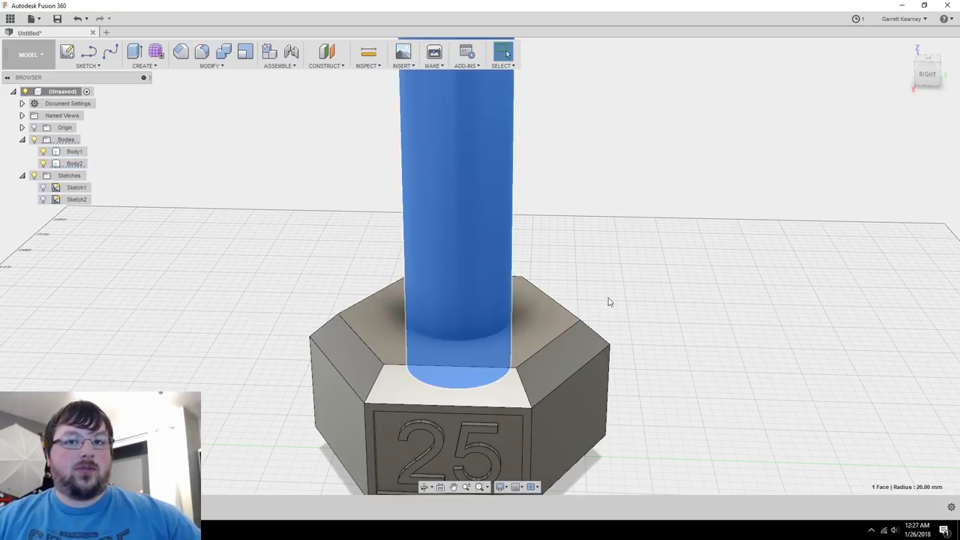
pyautogui.click(640, 268)
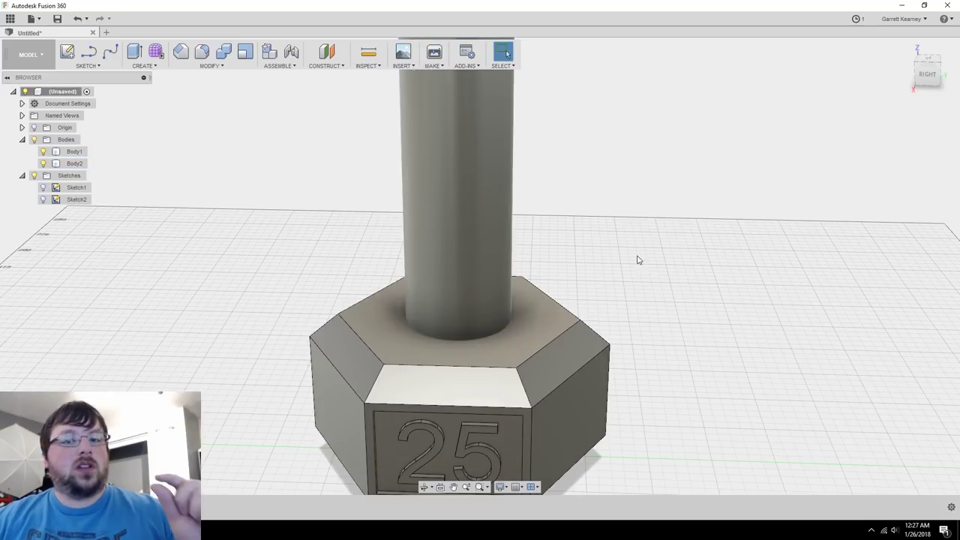
pyautogui.scroll(-5, 638, 230)
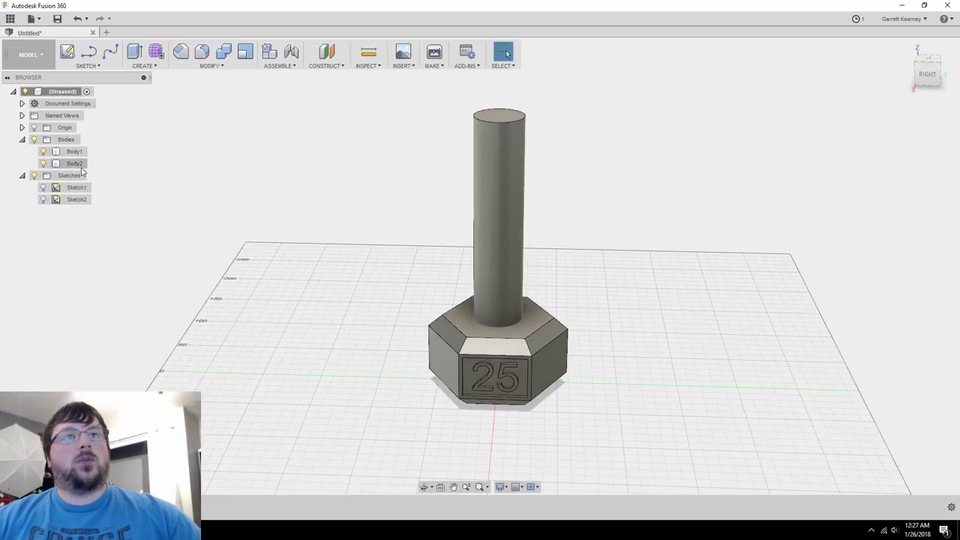
# - Copy and paste Body2 in place, creating the duplicate handle Body3
pyautogui.click(78, 163)
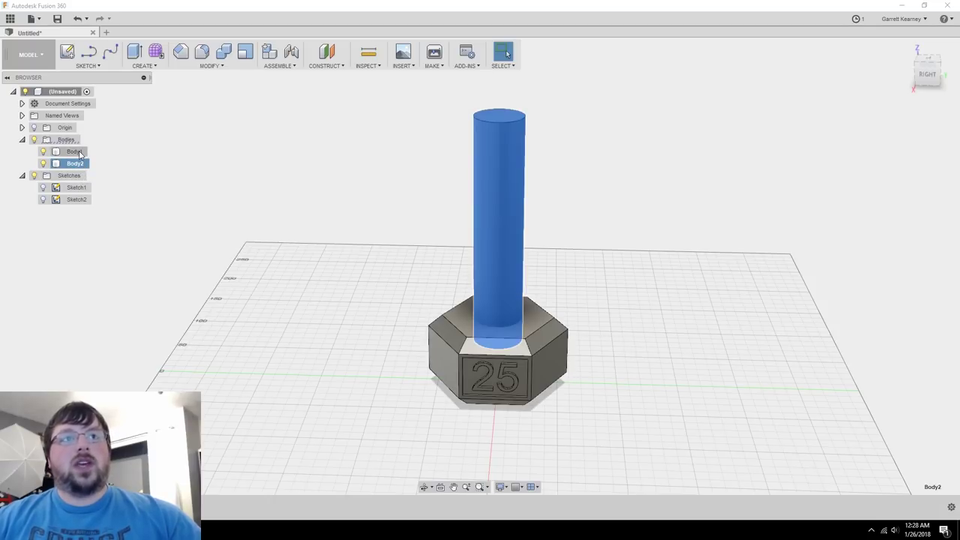
pyautogui.hotkey('ctrl', 'v')
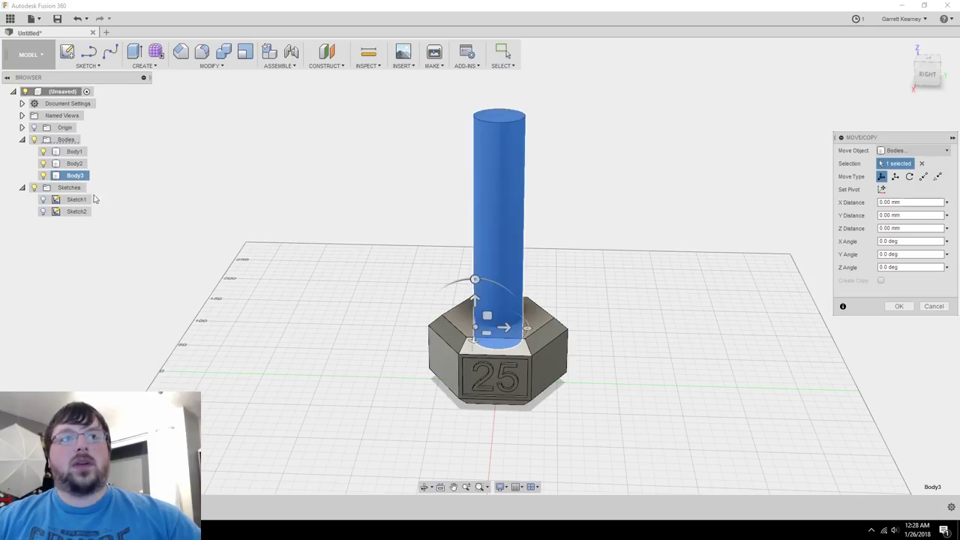
pyautogui.click(901, 306)
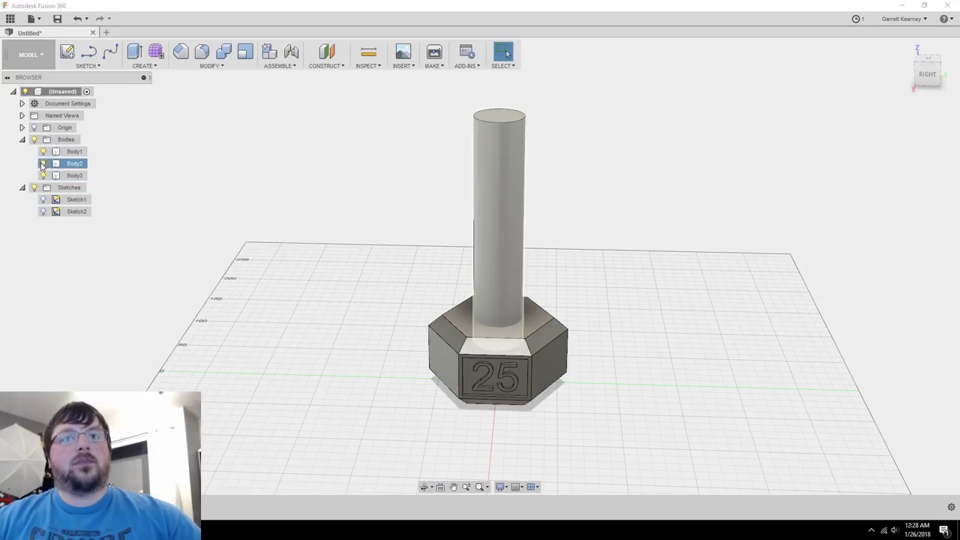
# - Offset Body3's cylindrical face outward 0.3 mm, giving a 20.30 mm radius
pyautogui.scroll(3, 577, 279)
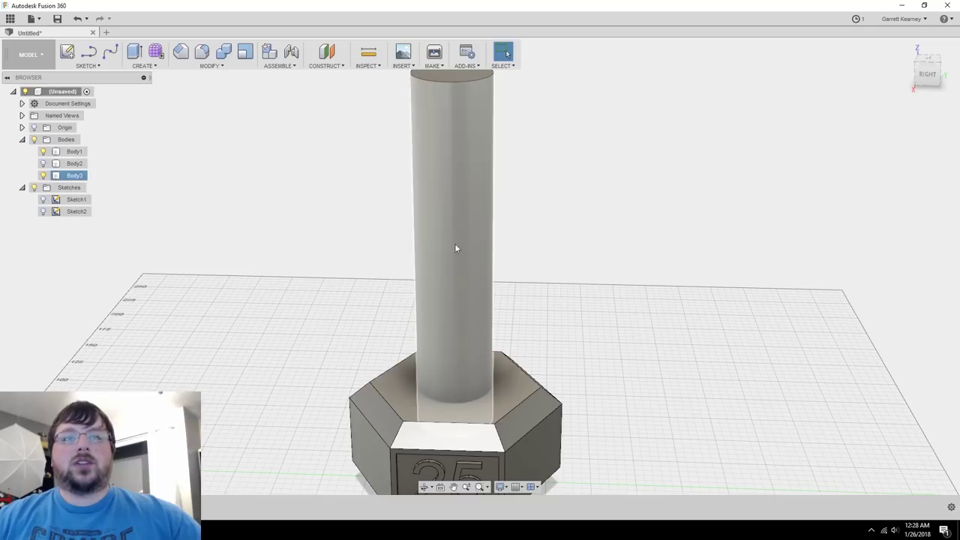
pyautogui.click(573, 230)
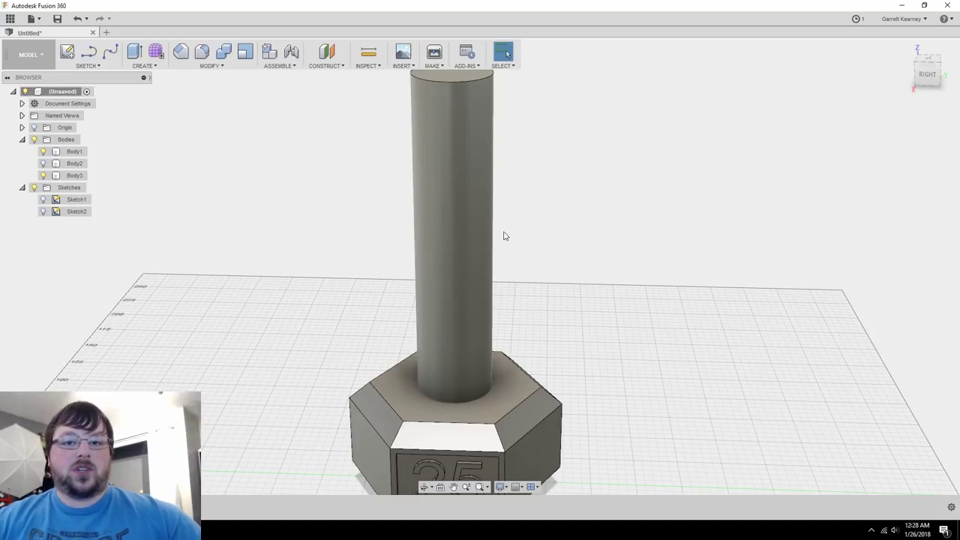
pyautogui.click(470, 257)
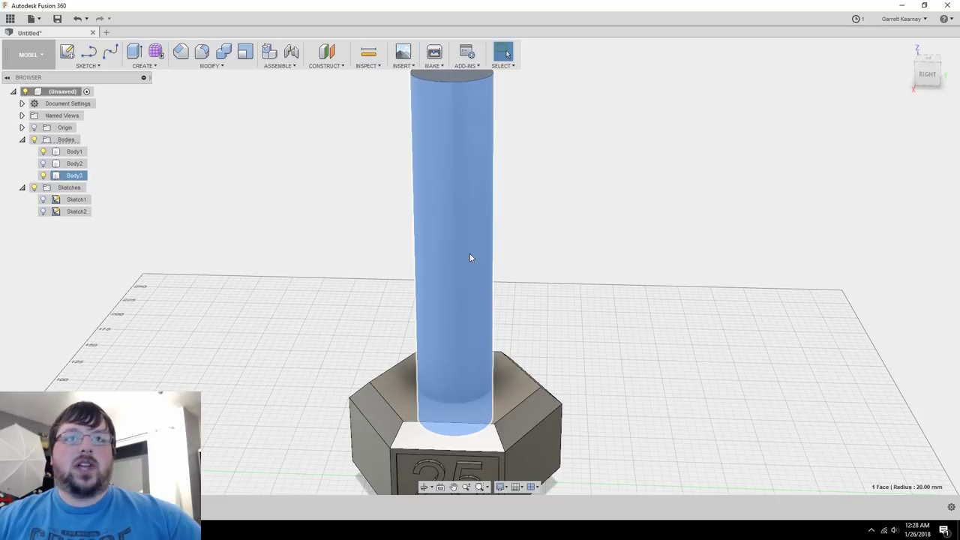
pyautogui.rightClick(474, 253)
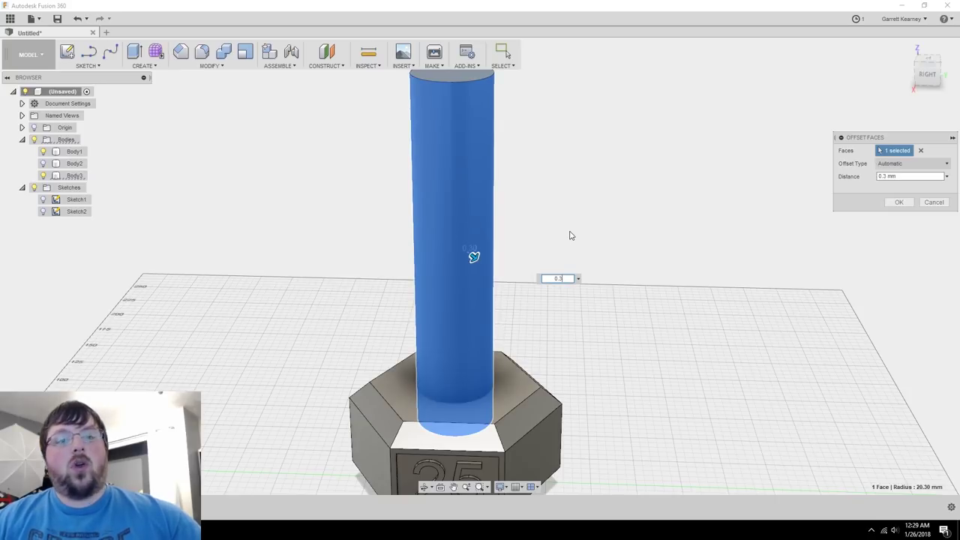
pyautogui.press('Return')
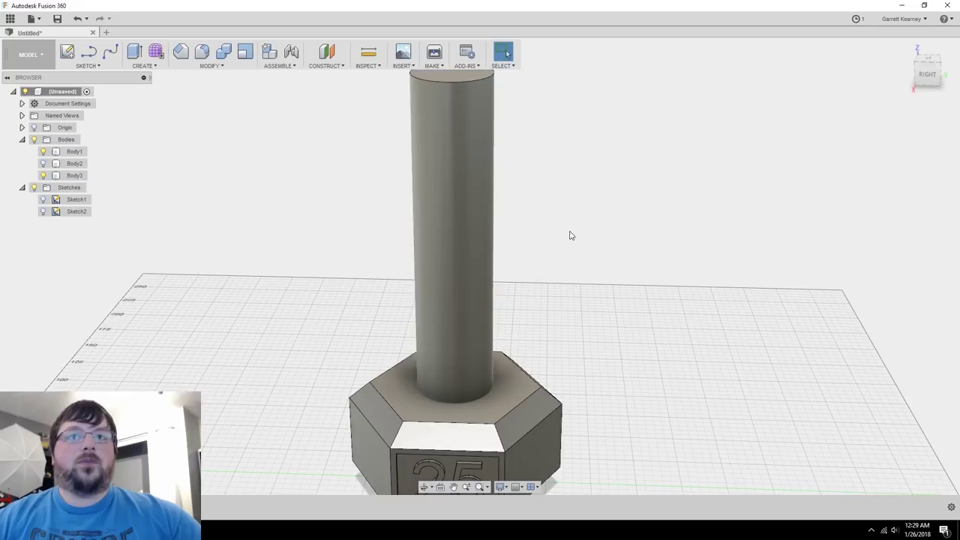
# - Combine with Cut, target Body1 and tool Body3, leaving a 20.30 mm-radius socket in the weight
pyautogui.click(212, 67)
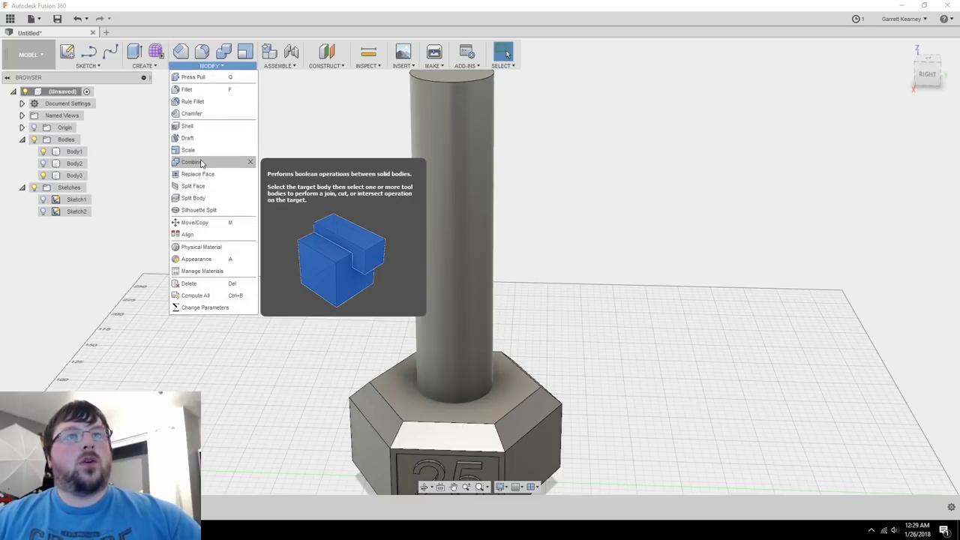
pyautogui.click(201, 162)
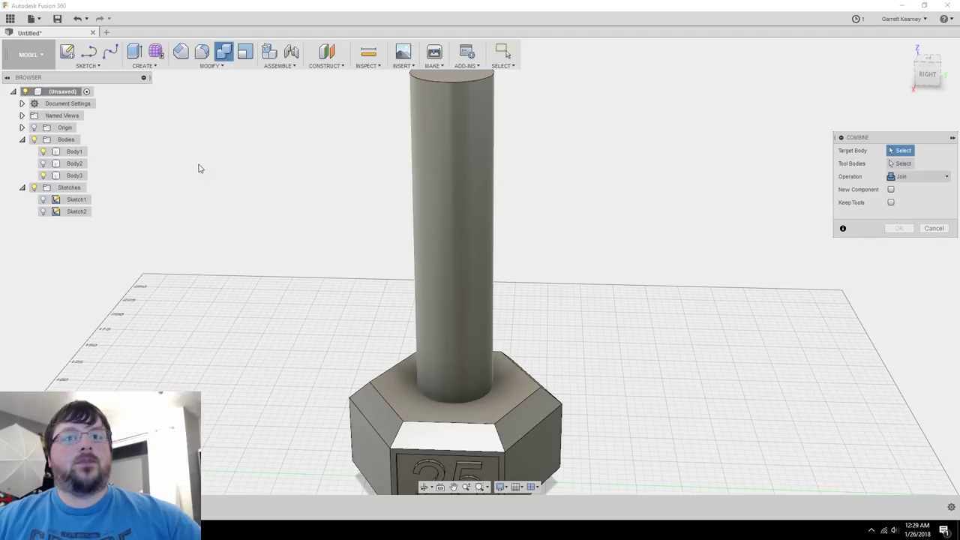
pyautogui.click(518, 428)
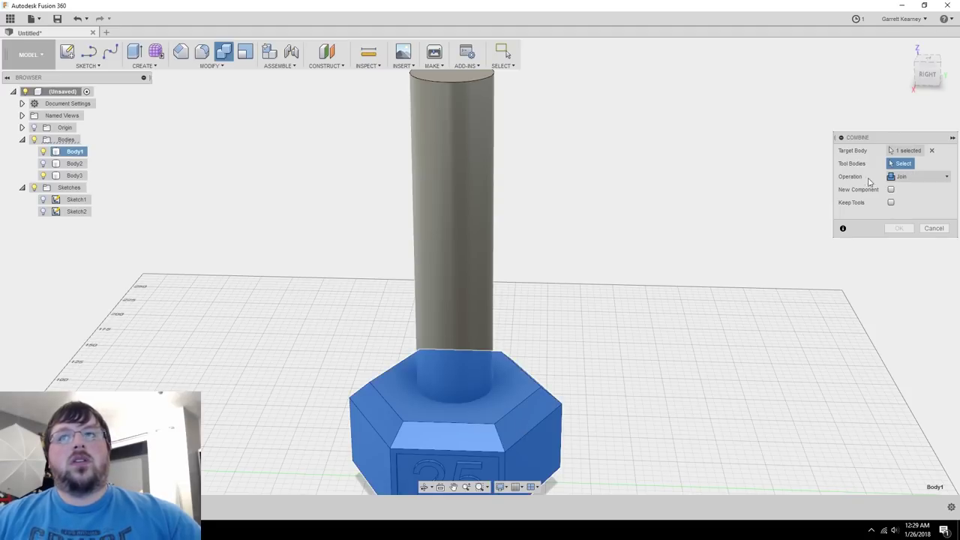
pyautogui.click(449, 194)
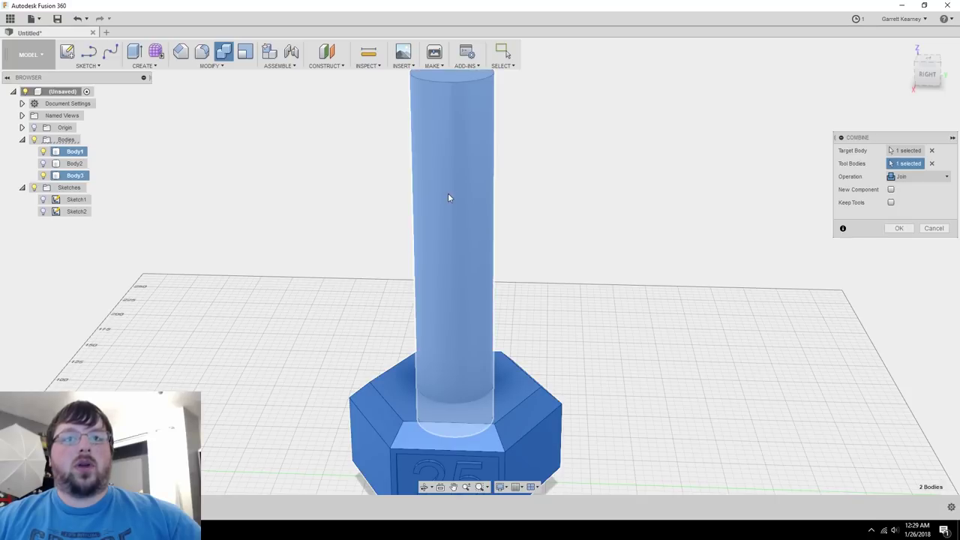
pyautogui.click(913, 180)
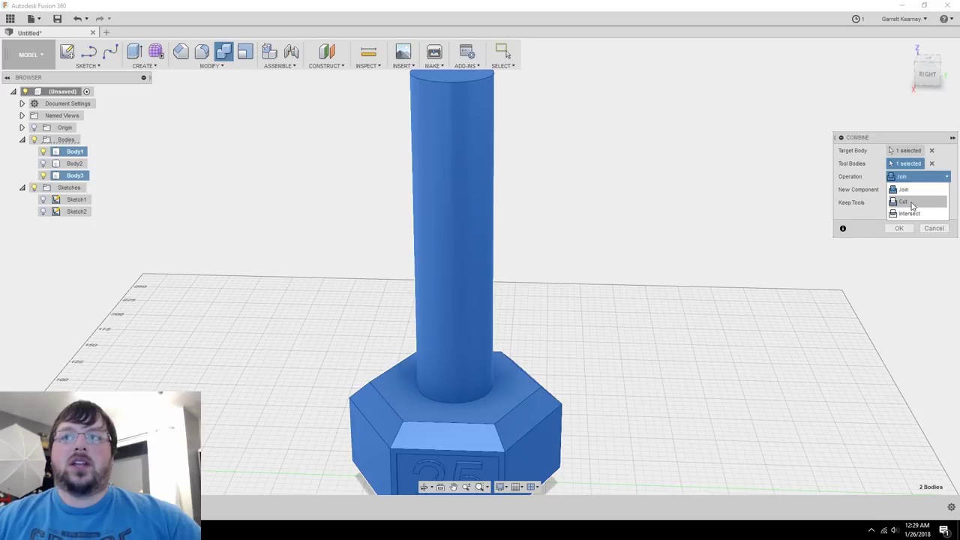
pyautogui.click(914, 202)
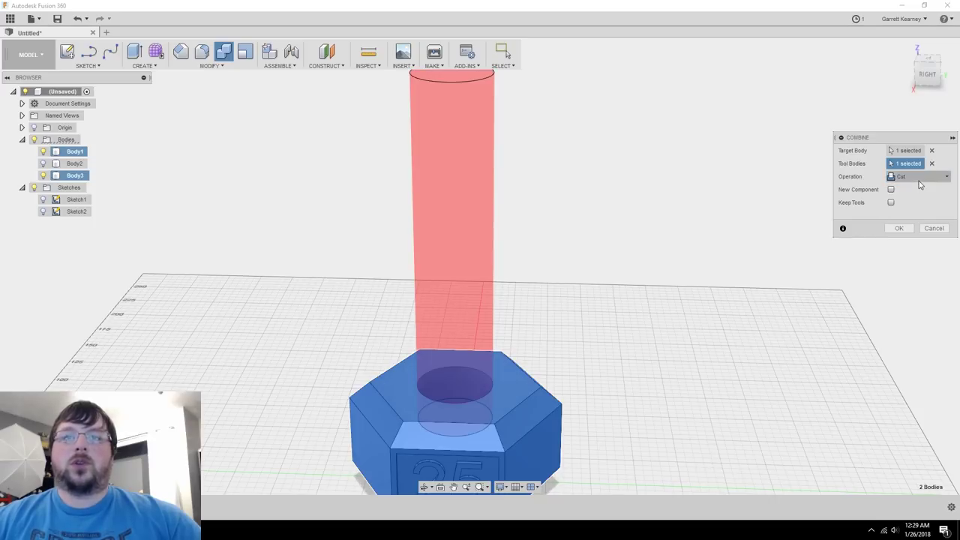
pyautogui.click(903, 229)
pyautogui.keyDown('shift'); pyautogui.moveTo(663, 271); pyautogui.dragTo(498, 288, button='middle'); pyautogui.keyUp('shift')
pyautogui.scroll(3, 602, 290)
pyautogui.keyDown('shift'); pyautogui.moveTo(603, 290); pyautogui.dragTo(778, 326, button='middle'); pyautogui.keyUp('shift')
# - Show Body2 again and zoom in on the hole edge to check the clearance gap
pyautogui.click(42, 163)
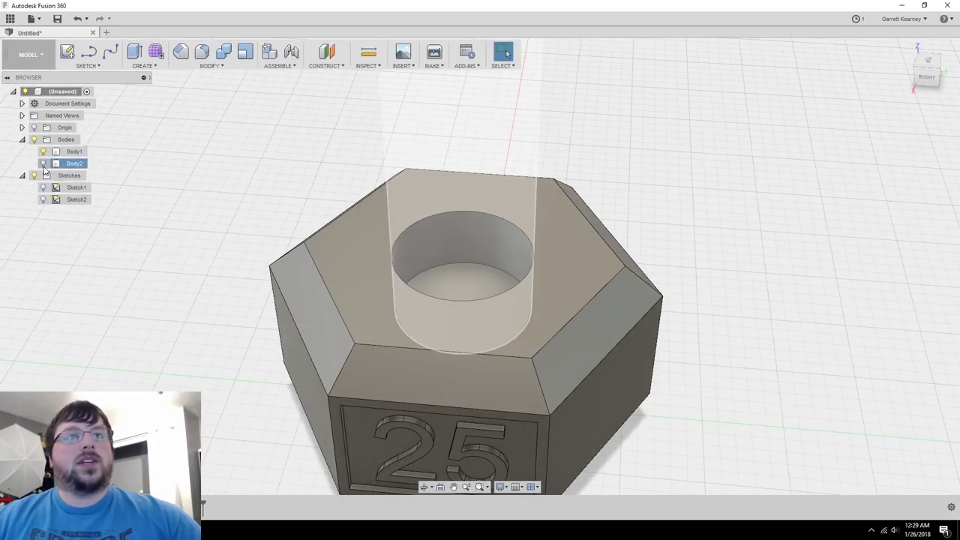
pyautogui.scroll(3, 494, 250)
pyautogui.click(610, 266)
pyautogui.scroll(6, 497, 267)
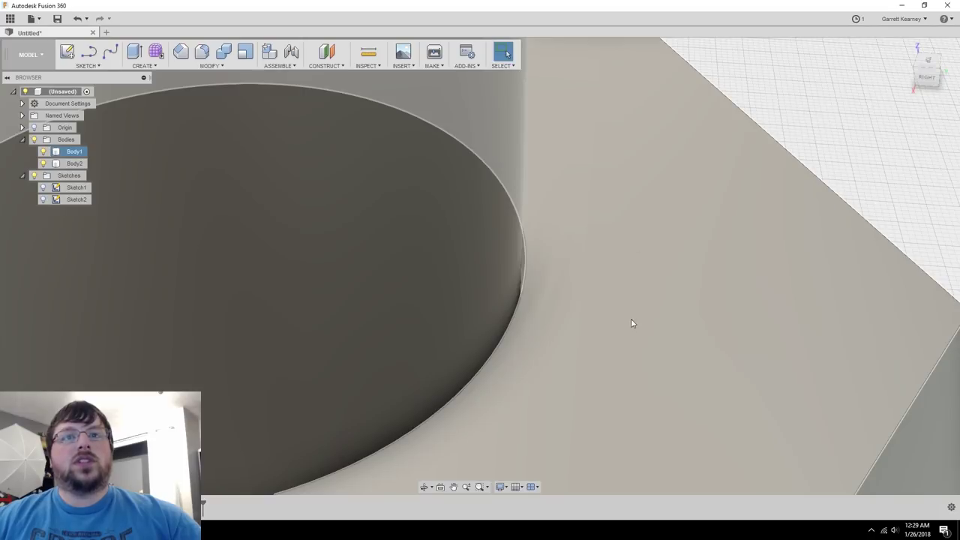
pyautogui.moveTo(631, 320)
pyautogui.keyDown('shift'); pyautogui.mouseDown(button='middle')
pyautogui.moveTo(619, 328)
pyautogui.moveTo(613, 298)
pyautogui.moveTo(633, 289)
pyautogui.moveTo(625, 313)
pyautogui.mouseUp(button='middle'); pyautogui.keyUp('shift')
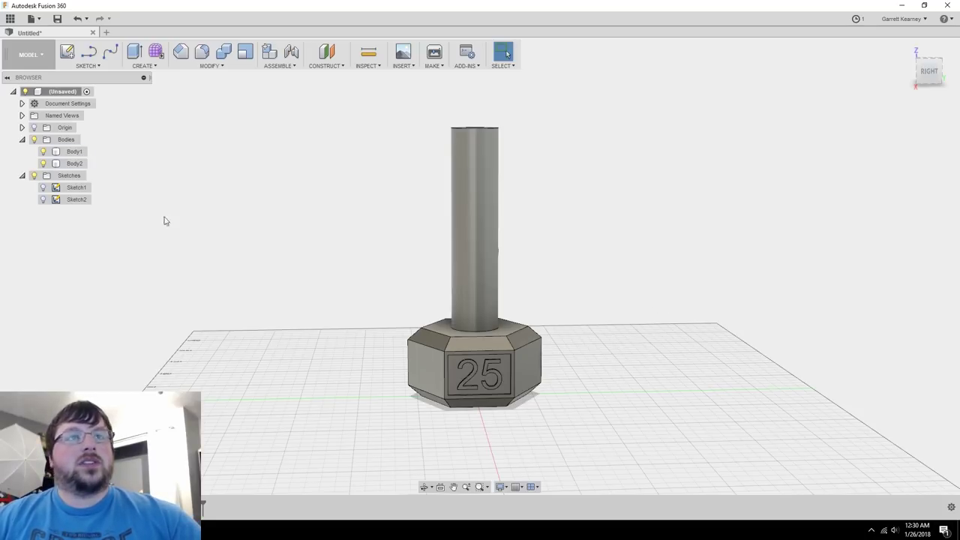
# - Copy Body1 and rotate the pasted copy -180° about X onto the handle's top
pyautogui.scroll(-2, 468, 382)
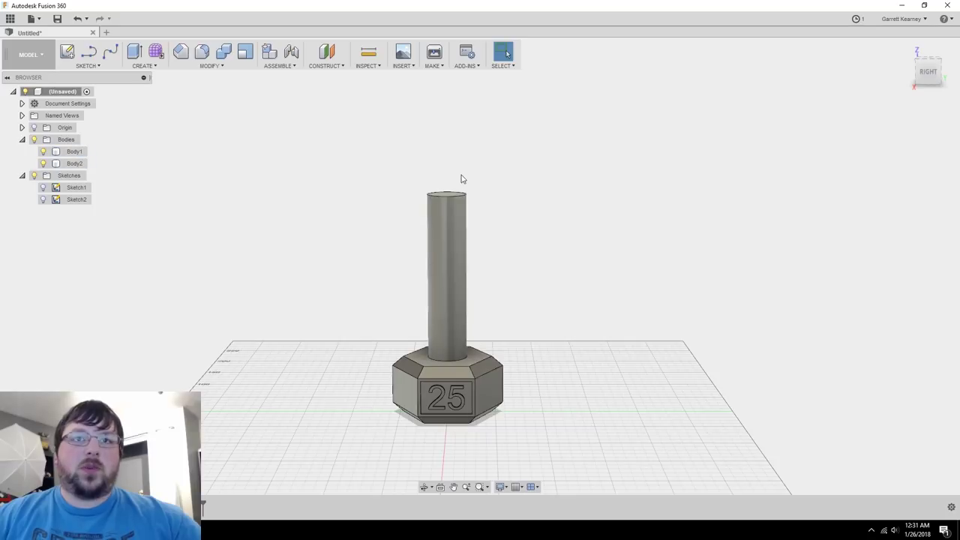
pyautogui.click(74, 152)
pyautogui.hotkey('ctrl', 'c')
pyautogui.hotkey('ctrl', 'v')
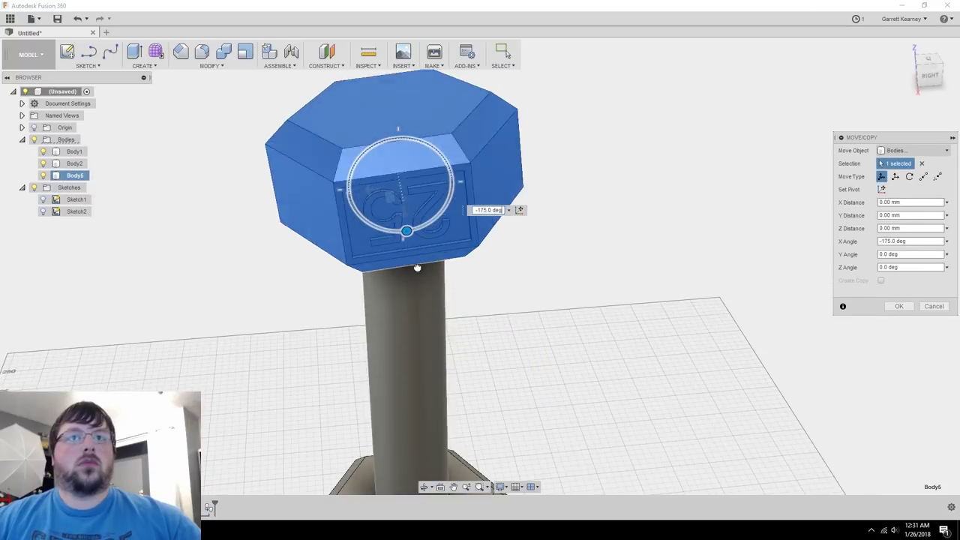
pyautogui.moveTo(403, 232); pyautogui.dragTo(418, 174)
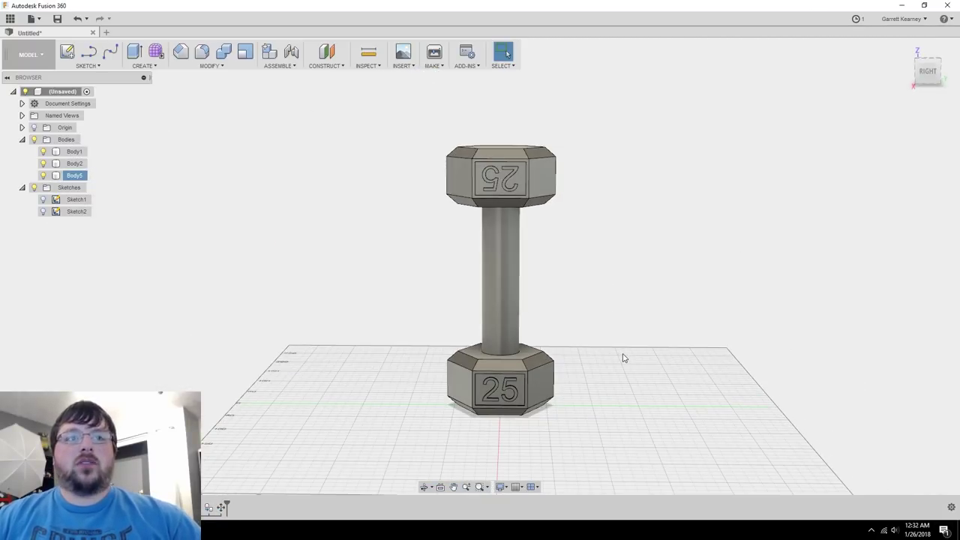
pyautogui.moveTo(624, 355)
pyautogui.keyDown('shift'); pyautogui.mouseDown(button='middle')
pyautogui.moveTo(569, 352)
pyautogui.moveTo(622, 350)
pyautogui.moveTo(611, 364)
pyautogui.moveTo(628, 368)
pyautogui.moveTo(606, 383)
pyautogui.moveTo(619, 373)
pyautogui.mouseUp(button='middle'); pyautogui.keyUp('shift')
pyautogui.keyDown('ctrl'); pyautogui.click(479, 281); pyautogui.keyUp('ctrl')
pyautogui.keyDown('ctrl'); pyautogui.click(489, 296); pyautogui.keyUp('ctrl')
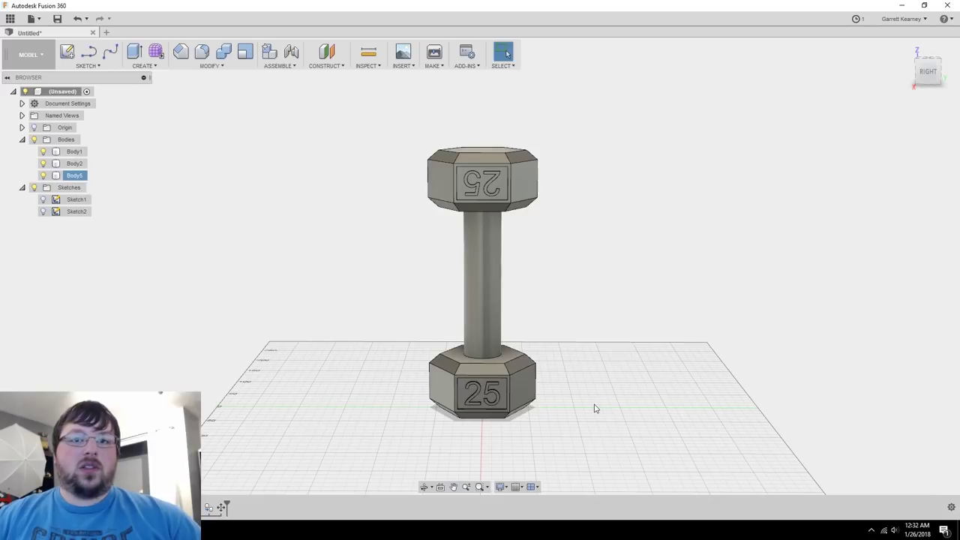
pyautogui.keyDown('shift'); pyautogui.moveTo(594, 405); pyautogui.dragTo(583, 310, button='middle'); pyautogui.keyUp('shift')
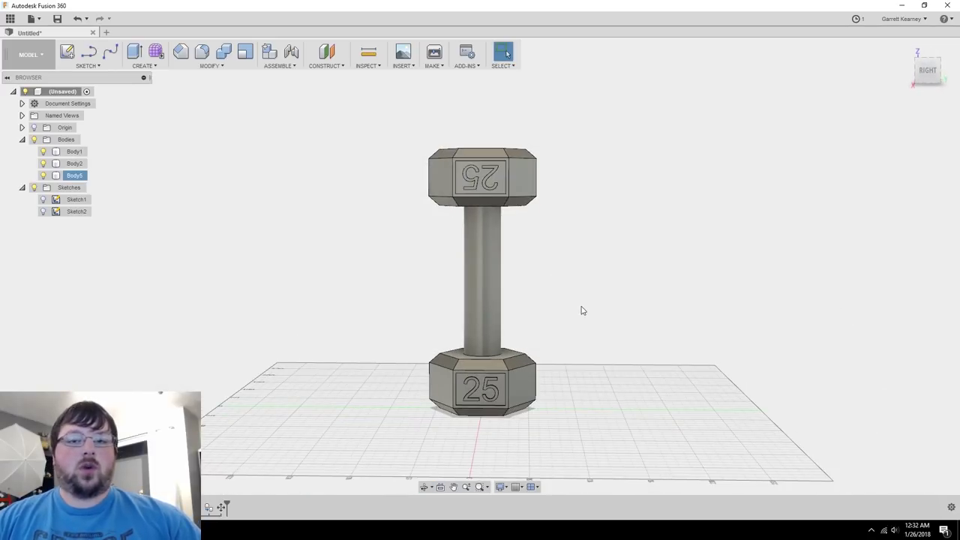